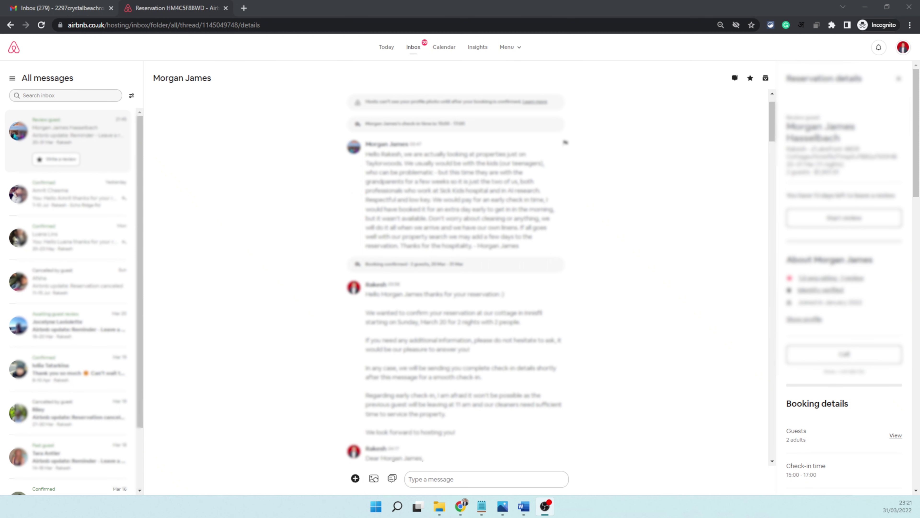
Scroll the reservation details panel to the Support section below the $1,901.91 CAD payout.
{"action": "left_click", "coordinate": [773, 125]}
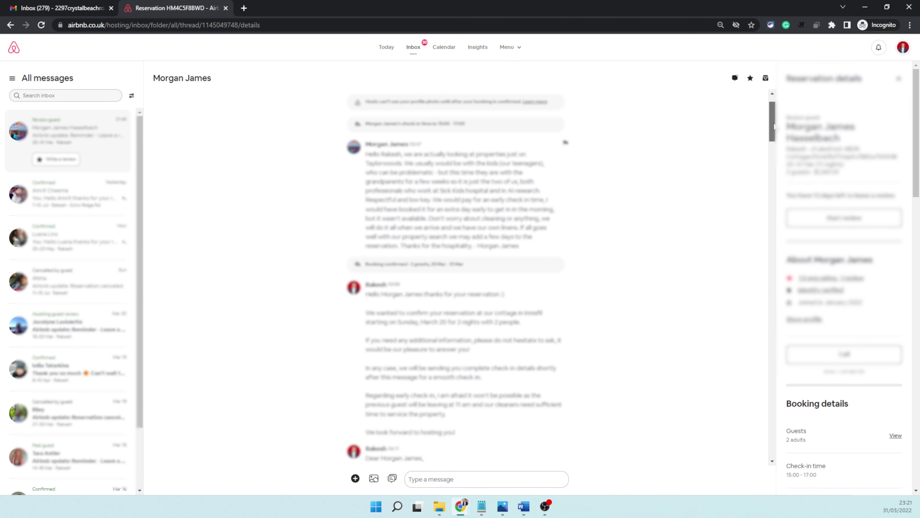
{"action": "left_click_drag", "start_coordinate": [773, 126], "coordinate": [773, 165]}
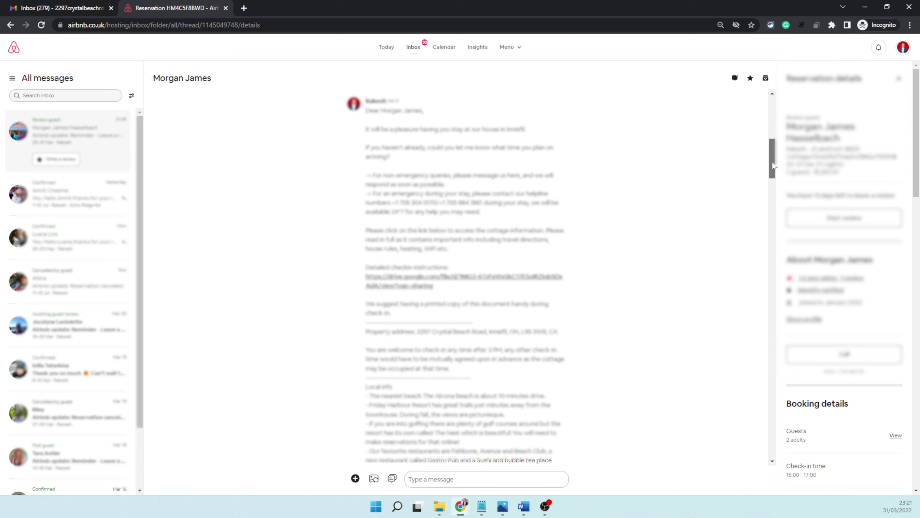
{"action": "left_click_drag", "start_coordinate": [773, 165], "coordinate": [772, 194]}
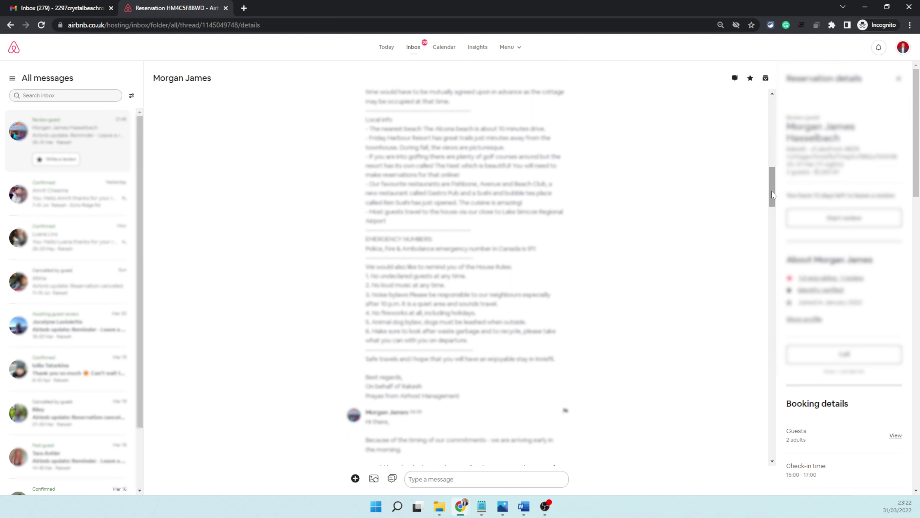
{"action": "left_click_drag", "start_coordinate": [772, 194], "coordinate": [772, 126]}
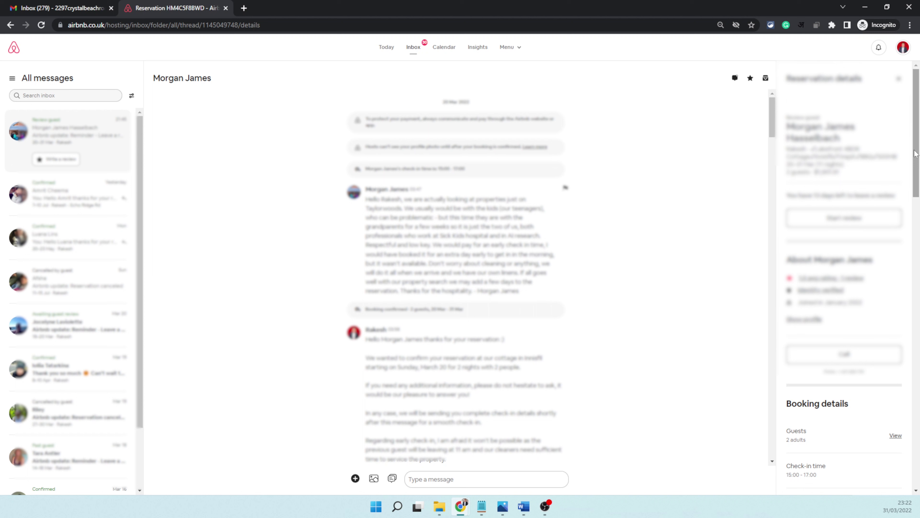
{"action": "left_click_drag", "start_coordinate": [915, 153], "coordinate": [915, 153]}
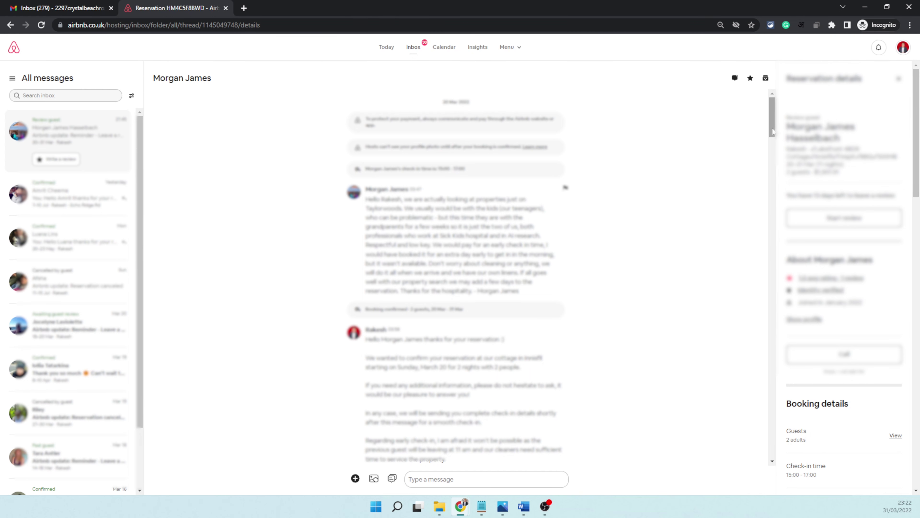
{"action": "mouse_move", "coordinate": [772, 132]}
{"action": "left_mouse_down"}
{"action": "mouse_move", "coordinate": [772, 149]}
{"action": "mouse_move", "coordinate": [772, 136]}
{"action": "left_mouse_up"}
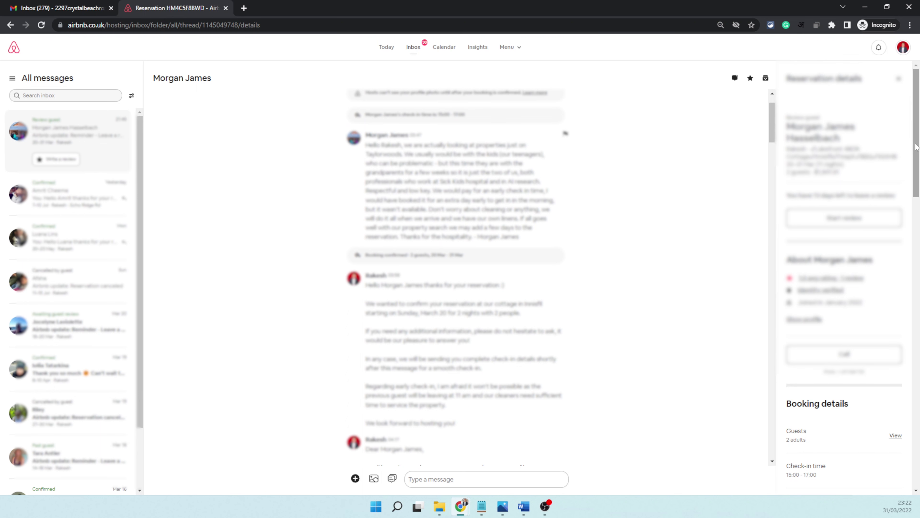
{"action": "left_click_drag", "start_coordinate": [915, 147], "coordinate": [915, 175]}
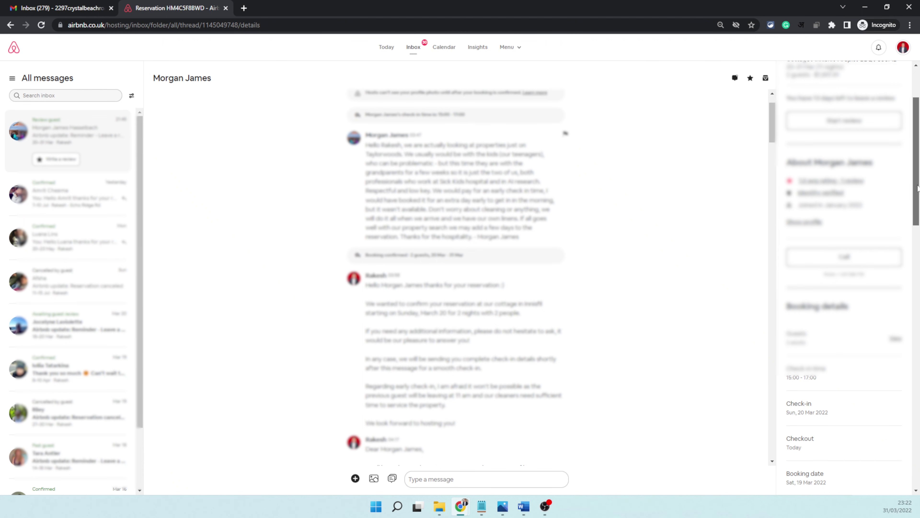
{"action": "left_click_drag", "start_coordinate": [918, 187], "coordinate": [917, 364]}
{"action": "scroll", "coordinate": [915, 365], "scroll_direction": "down", "scroll_amount": 3}
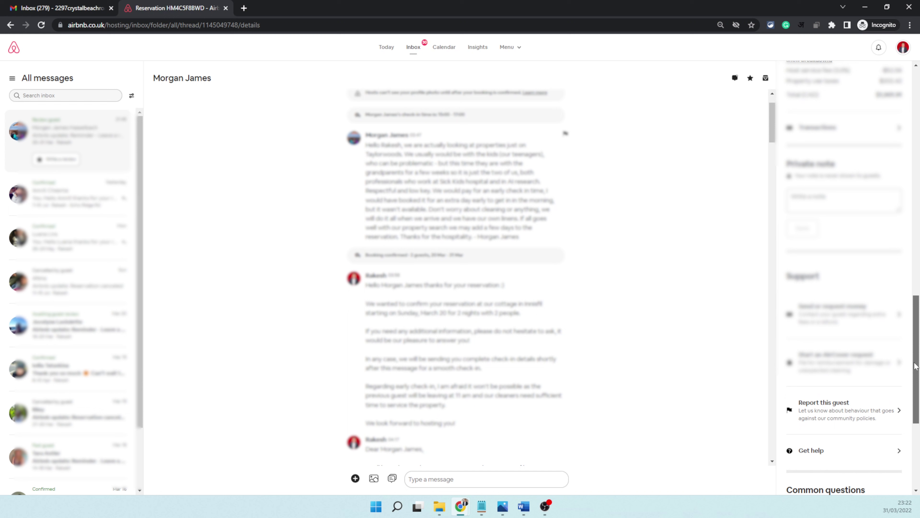
Start an AirCover request with 'Guest tried to enter the storage room and broke the door.'.
{"action": "left_click", "coordinate": [830, 359]}
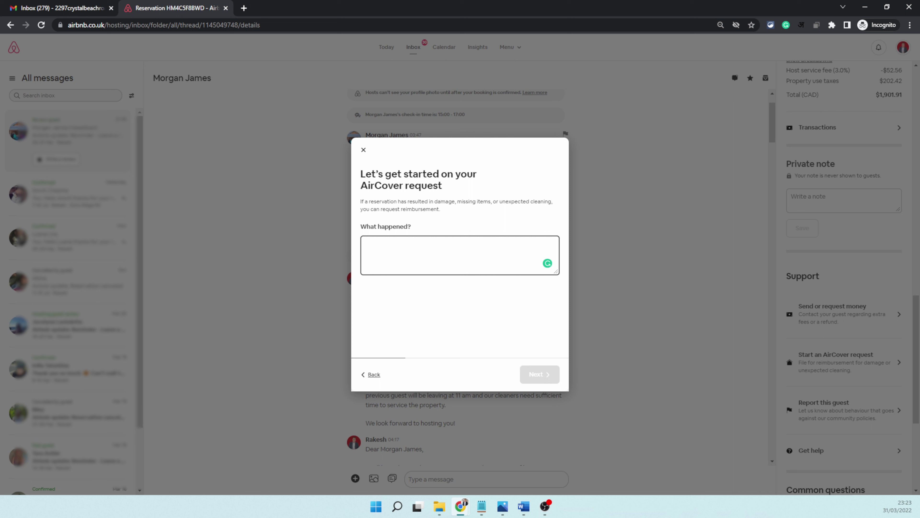
{"action": "type", "text": "Guest tired"}
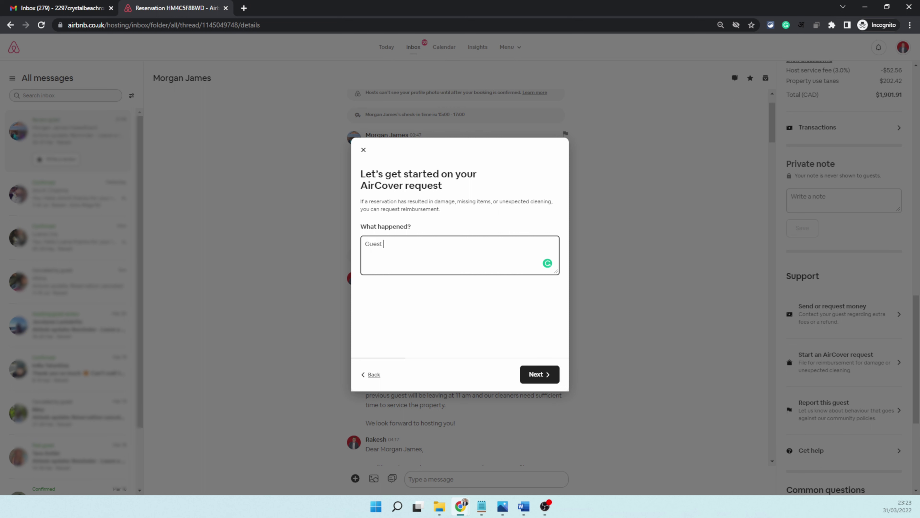
{"action": "key", "text": "BackSpace"}
{"action": "key", "text": "BackSpace"}
{"action": "key", "text": "BackSpace"}
{"action": "key", "text": "BackSpace"}
{"action": "key", "text": "BackSpace"}
{"action": "type", "text": "ried to enter the storage room and broke the door."}
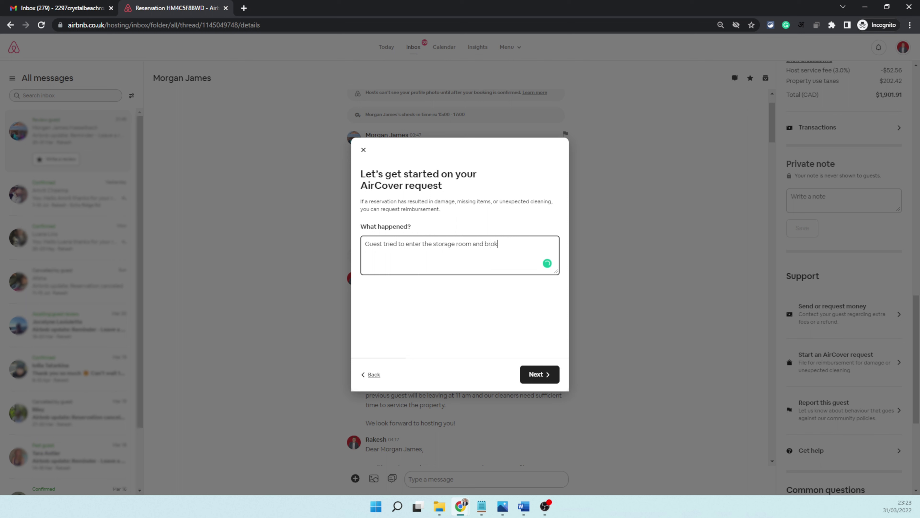
Date the incident 31 March 2022 and indicate that items were damaged.
{"action": "left_click", "coordinate": [538, 374]}
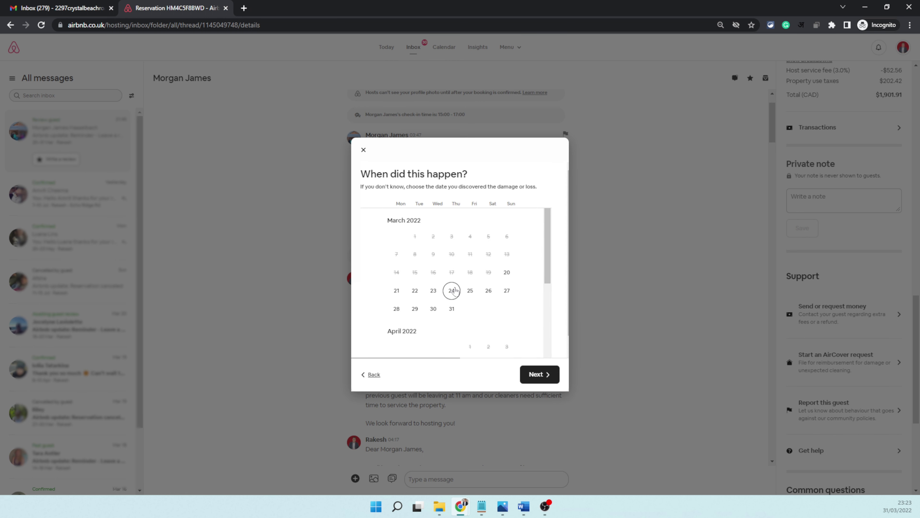
{"action": "left_click", "coordinate": [452, 309]}
{"action": "left_click", "coordinate": [537, 371]}
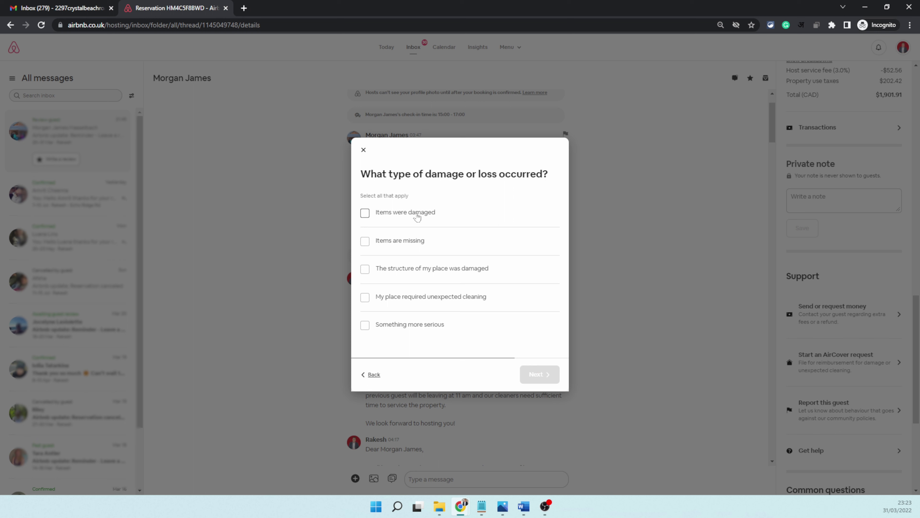
{"action": "left_click", "coordinate": [418, 216]}
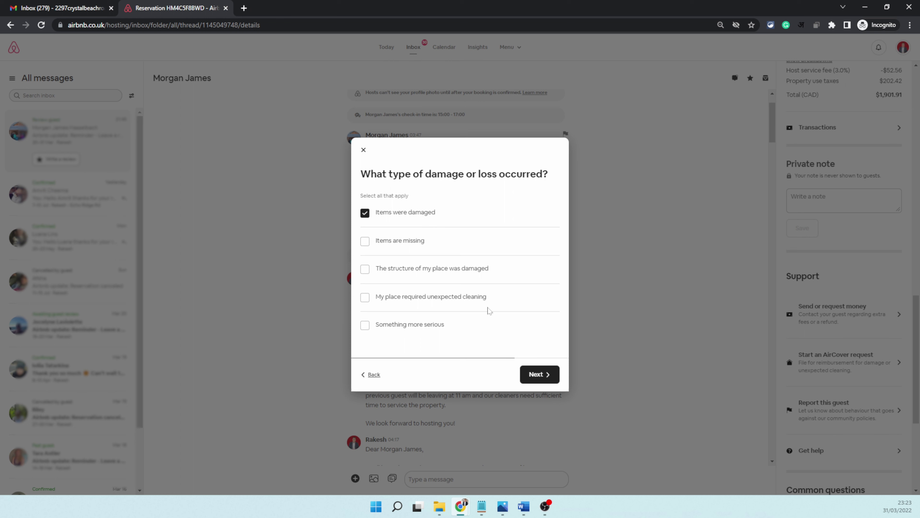
{"action": "left_click", "coordinate": [538, 377]}
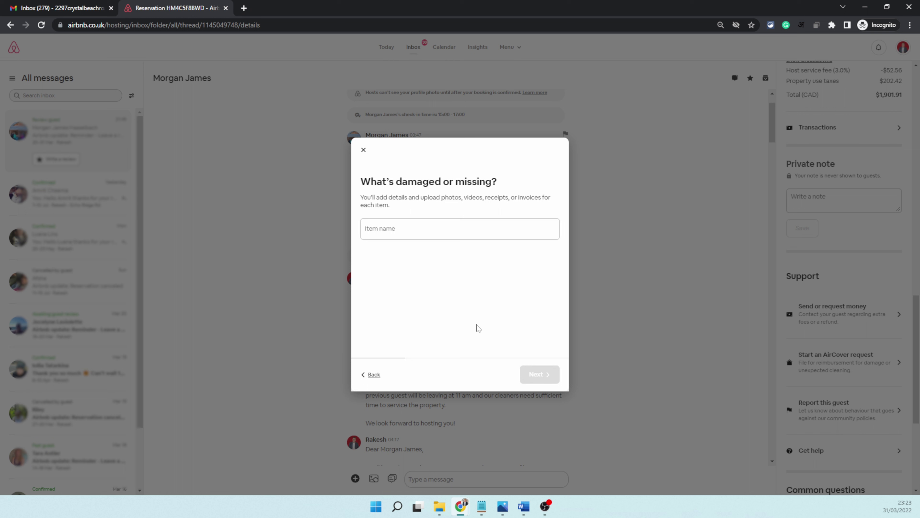
Enter 'door' as the damaged item's name.
{"action": "left_click", "coordinate": [460, 229]}
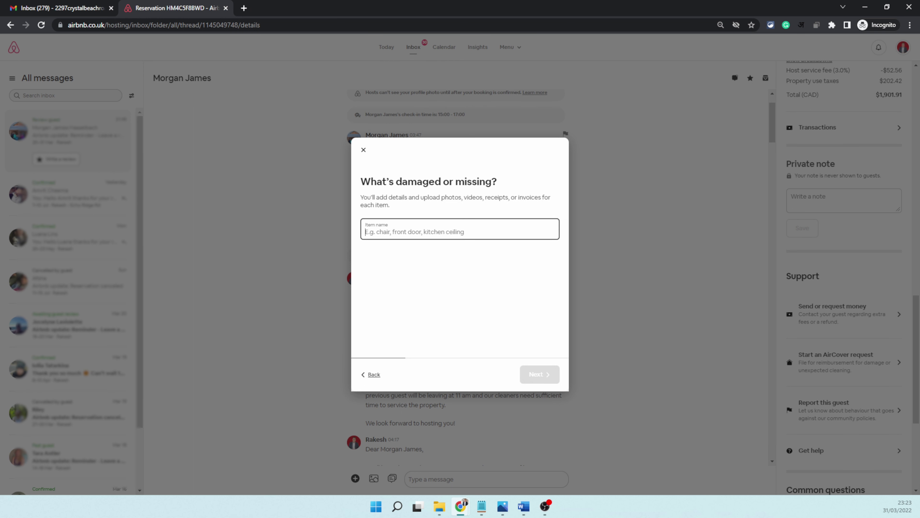
{"action": "type", "text": "Door"}
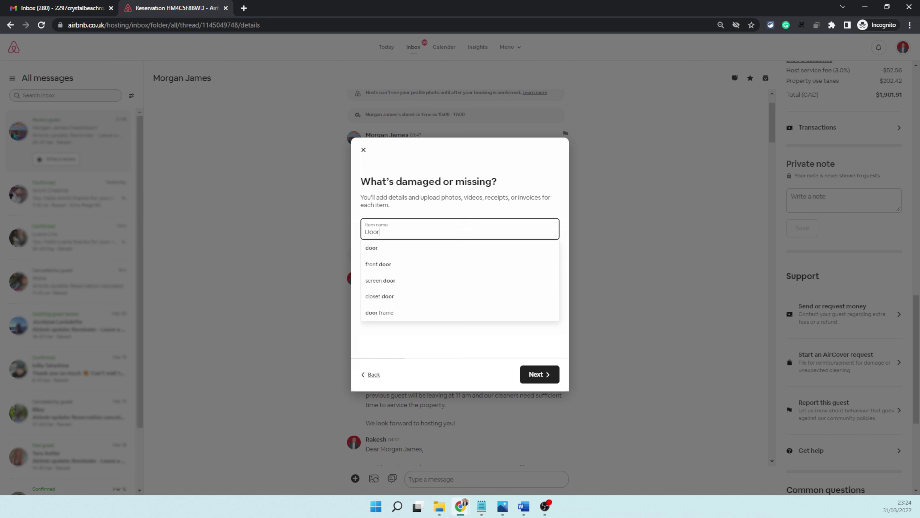
{"action": "left_click", "coordinate": [426, 250]}
{"action": "left_click", "coordinate": [539, 374]}
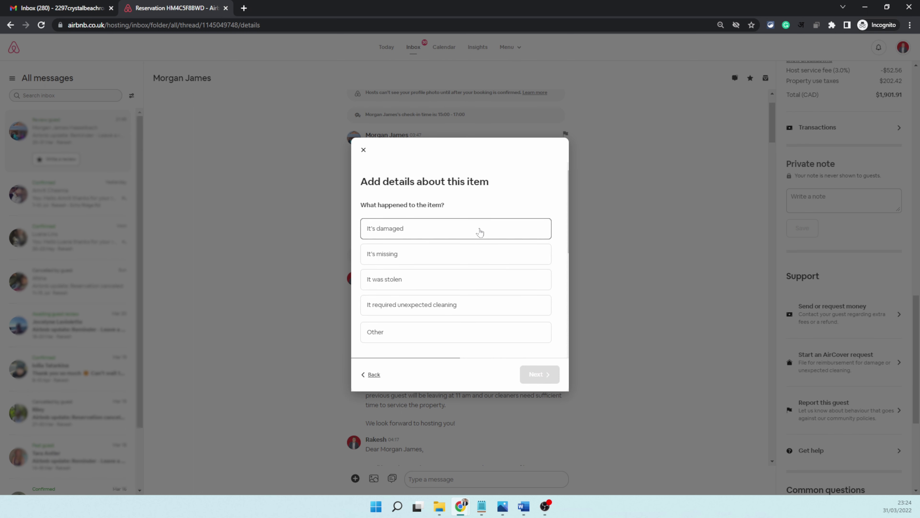
Mark the door as damaged and set its age to 1 year.
{"action": "left_click", "coordinate": [480, 232]}
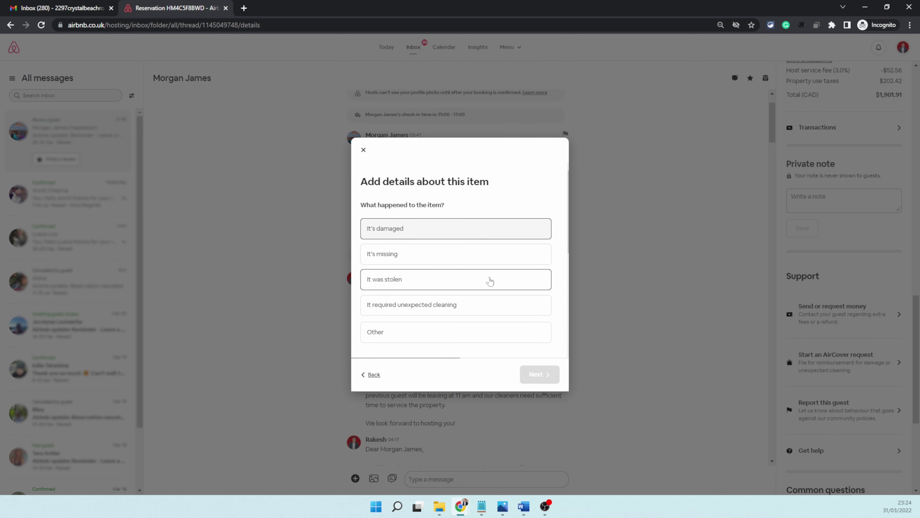
{"action": "scroll", "coordinate": [483, 253], "scroll_direction": "down", "scroll_amount": 3}
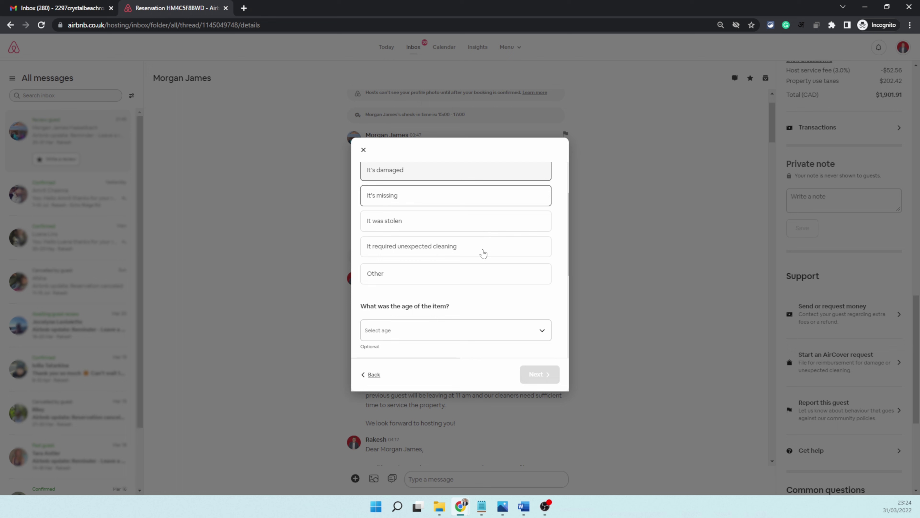
{"action": "scroll", "coordinate": [483, 253], "scroll_direction": "down", "scroll_amount": 1}
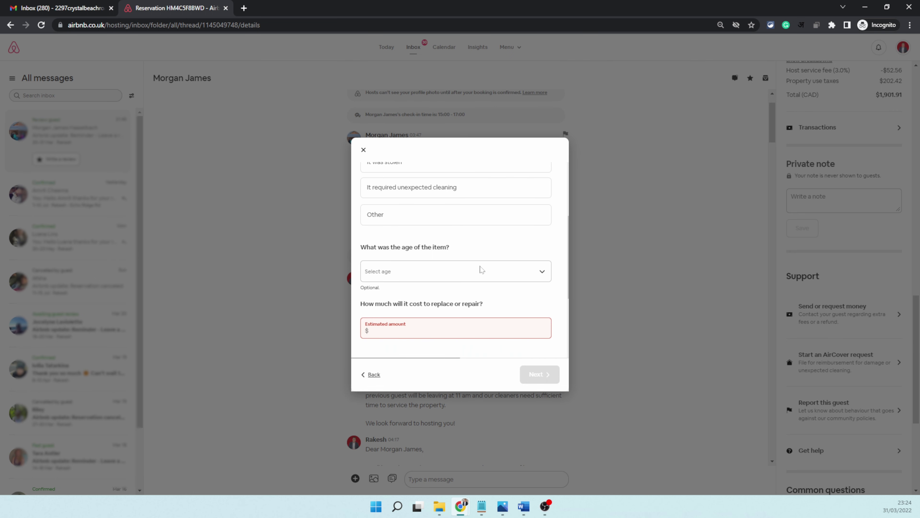
{"action": "left_click", "coordinate": [454, 274]}
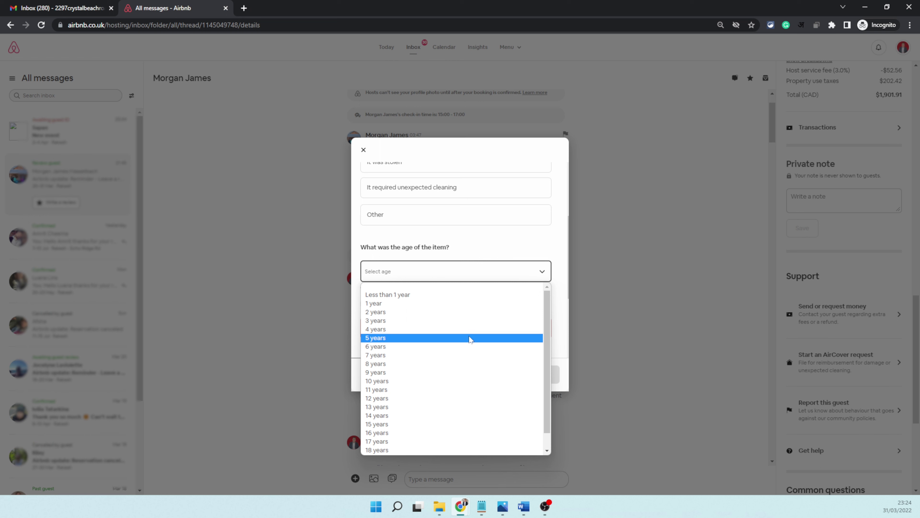
{"action": "left_click", "coordinate": [469, 304]}
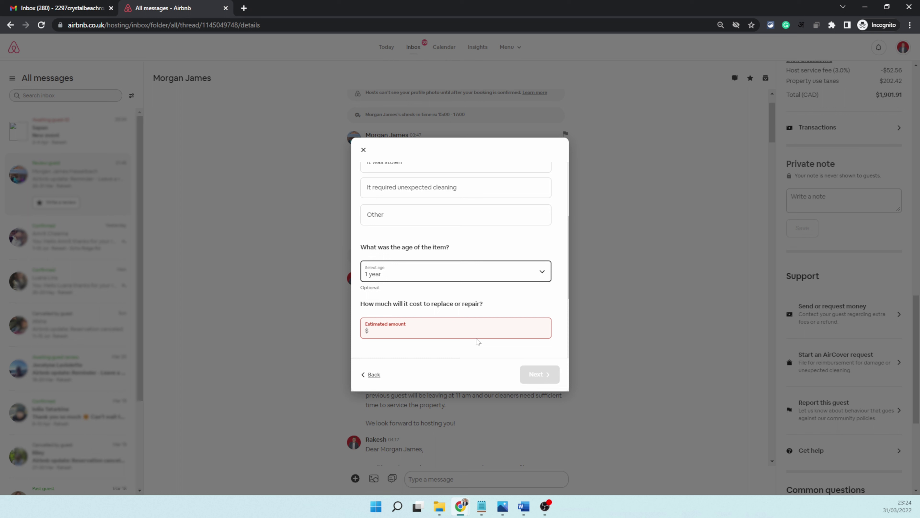
Give a $100 replace-or-repair cost, determined as 'My best estimate'.
{"action": "left_click", "coordinate": [455, 330]}
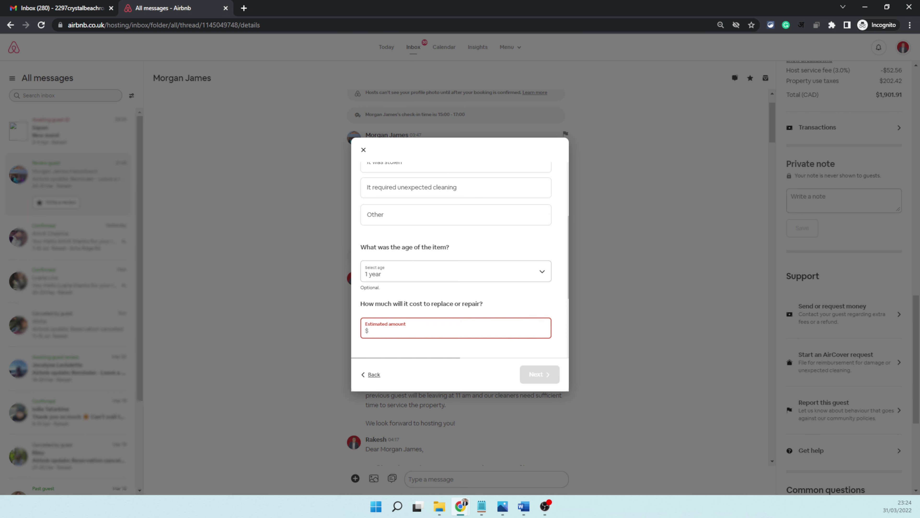
{"action": "type", "text": "100"}
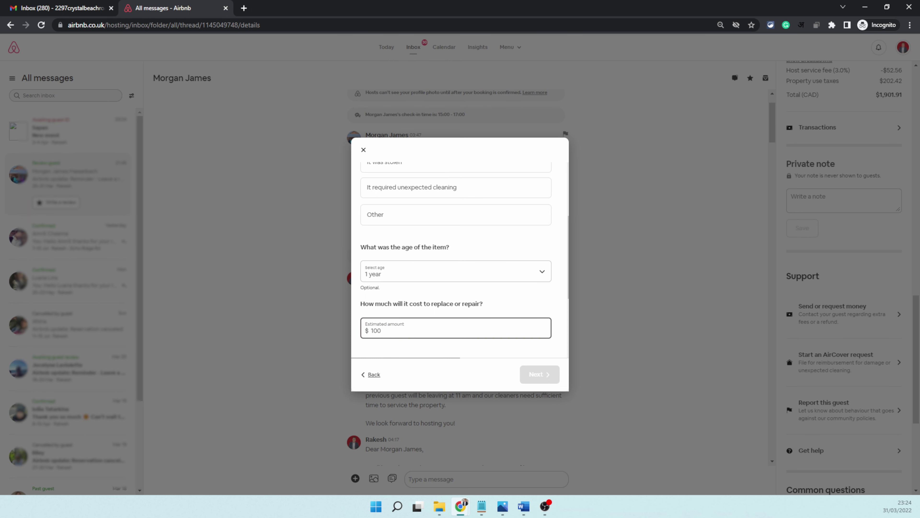
{"action": "scroll", "coordinate": [482, 349], "scroll_direction": "down", "scroll_amount": 2}
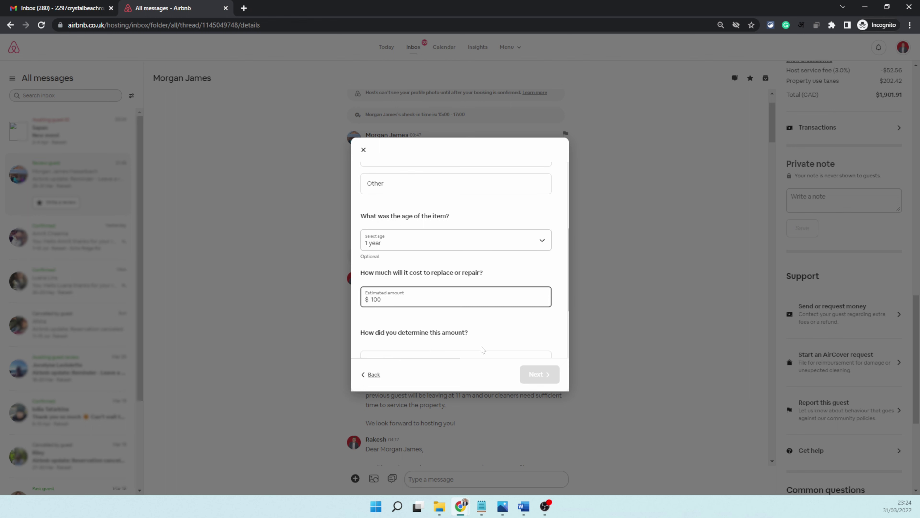
{"action": "scroll", "coordinate": [482, 349], "scroll_direction": "down", "scroll_amount": 4}
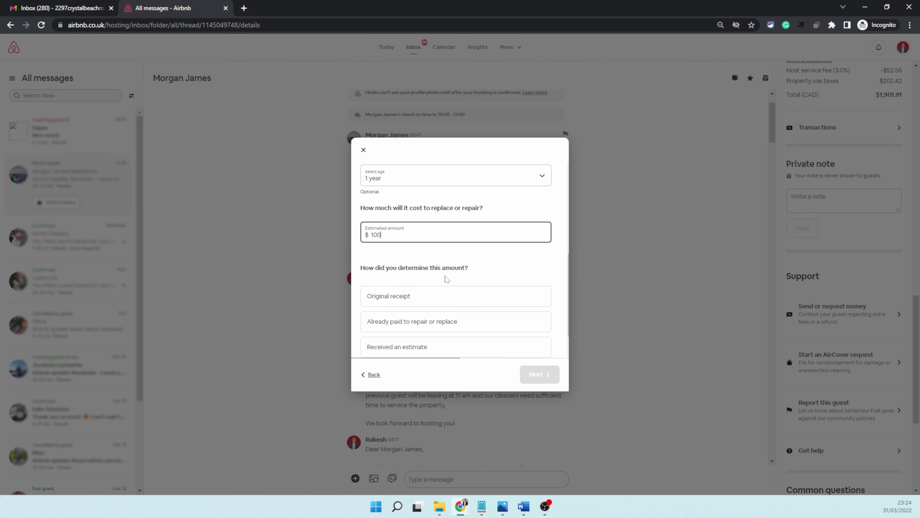
{"action": "scroll", "coordinate": [446, 281], "scroll_direction": "down", "scroll_amount": 4}
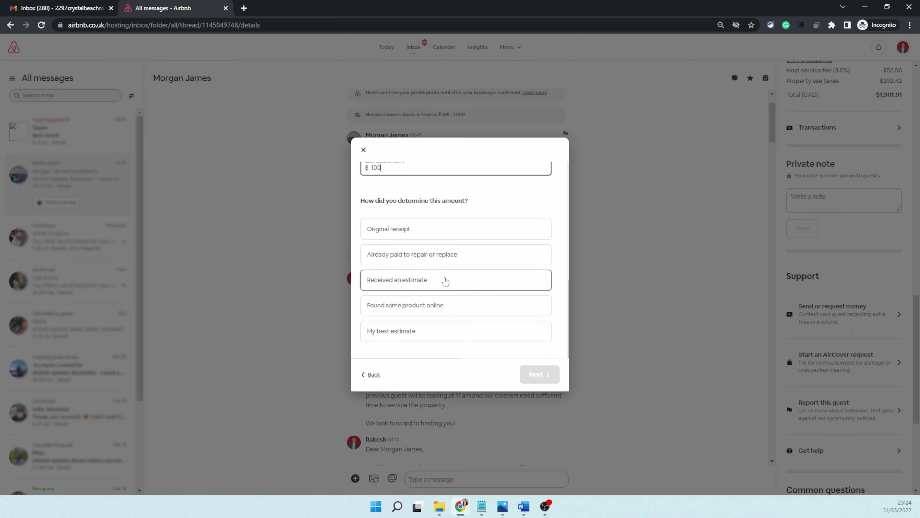
{"action": "left_click", "coordinate": [428, 284]}
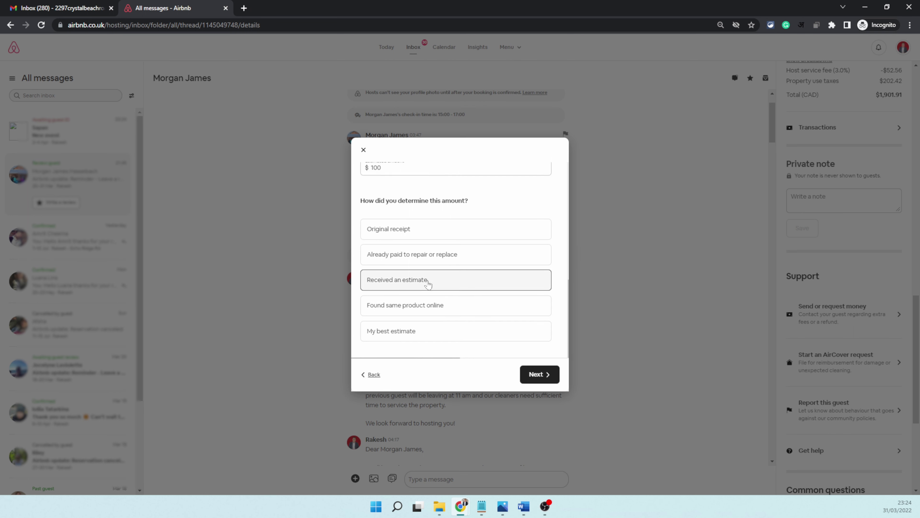
{"action": "left_click", "coordinate": [482, 341]}
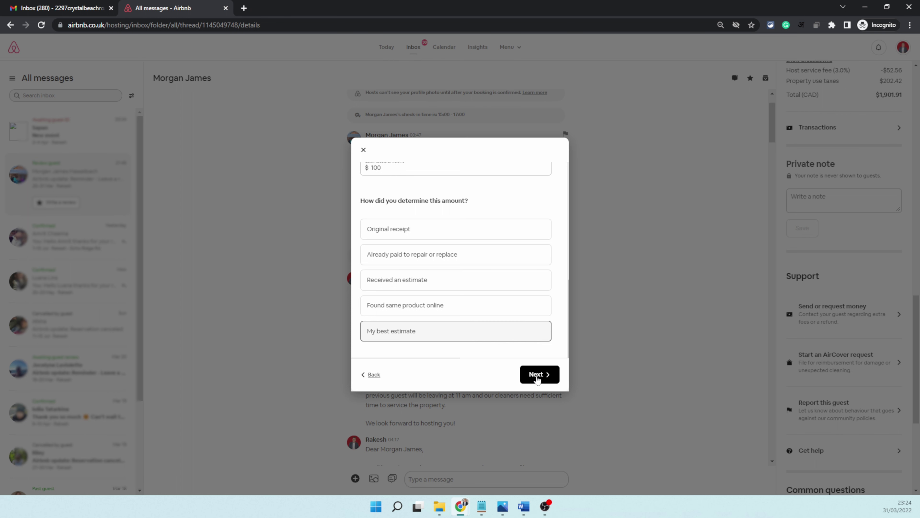
Upload unnamed (11).jpg and unnamed (12).jpg from Downloads as evidence photos.
{"action": "left_click", "coordinate": [536, 378]}
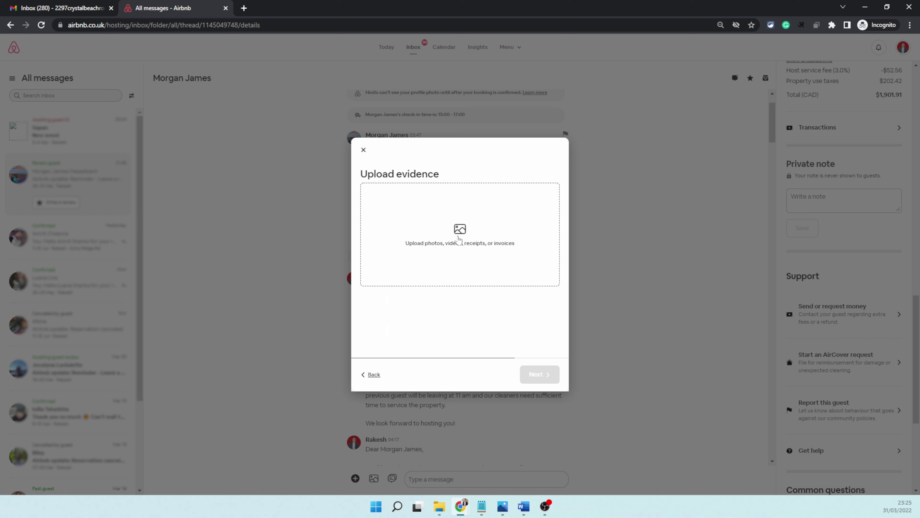
{"action": "left_click", "coordinate": [458, 239]}
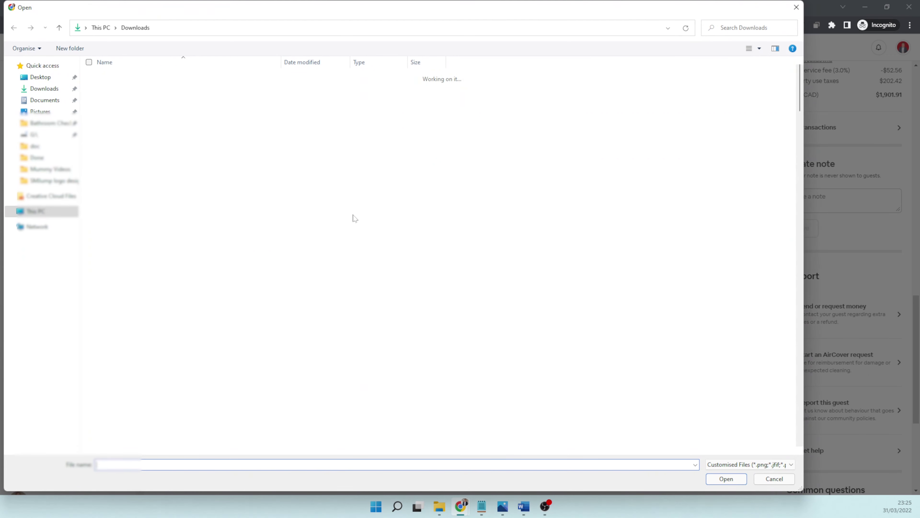
{"action": "left_click", "coordinate": [147, 110]}
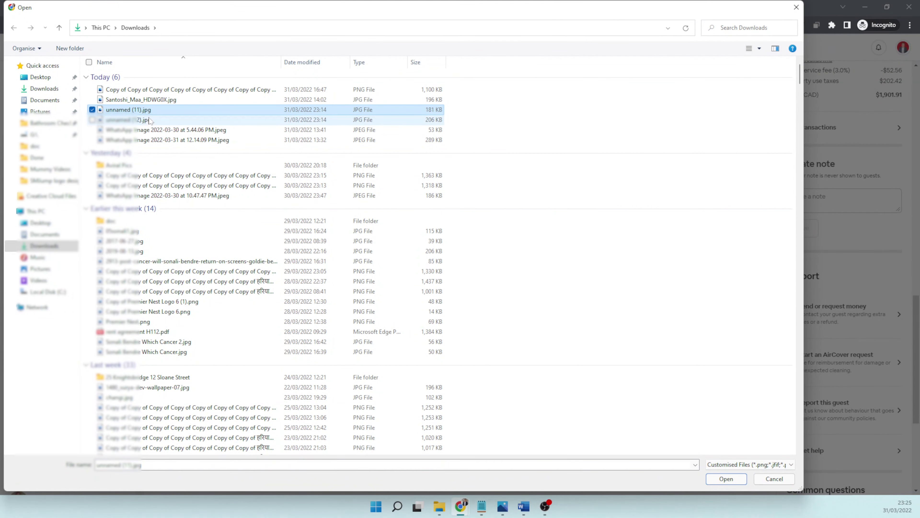
{"action": "left_click", "coordinate": [147, 120], "text": "shift"}
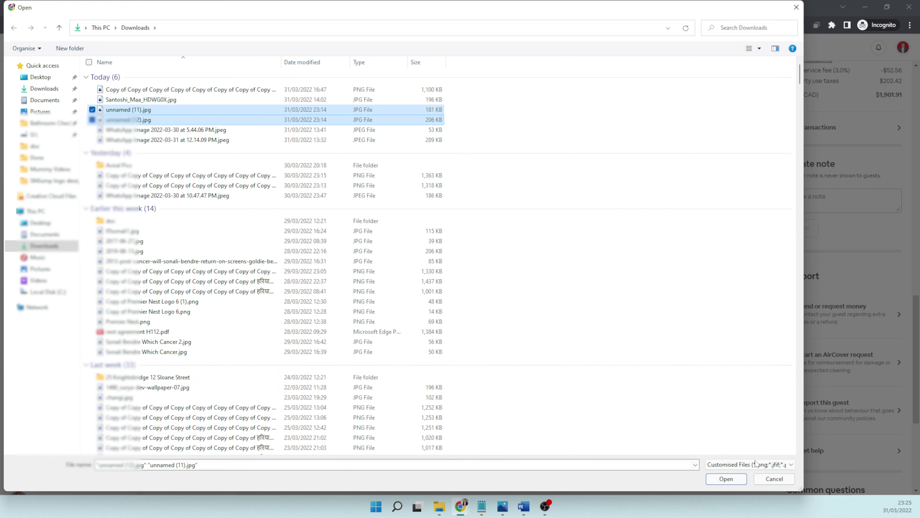
{"action": "left_click", "coordinate": [726, 479]}
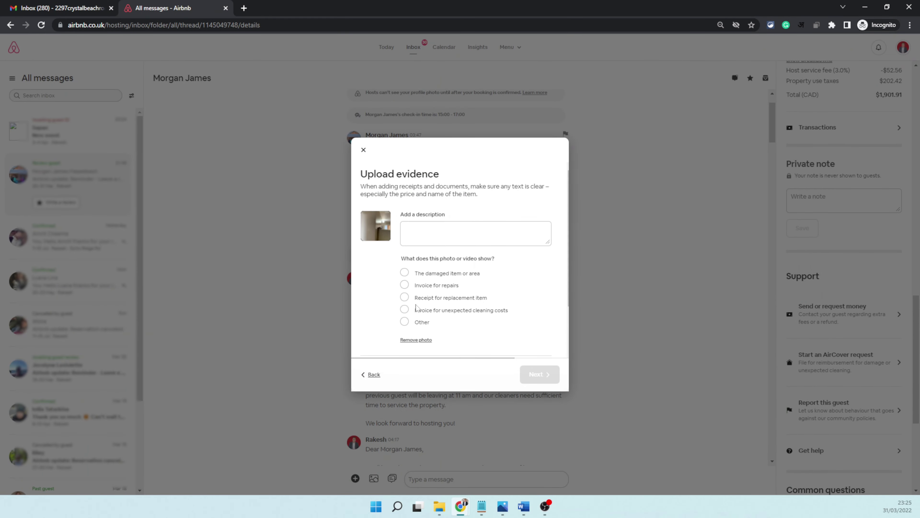
Describe the first photo as 'Borken door' and mark it as the damaged item.
{"action": "scroll", "coordinate": [453, 242], "scroll_direction": "down", "scroll_amount": 5}
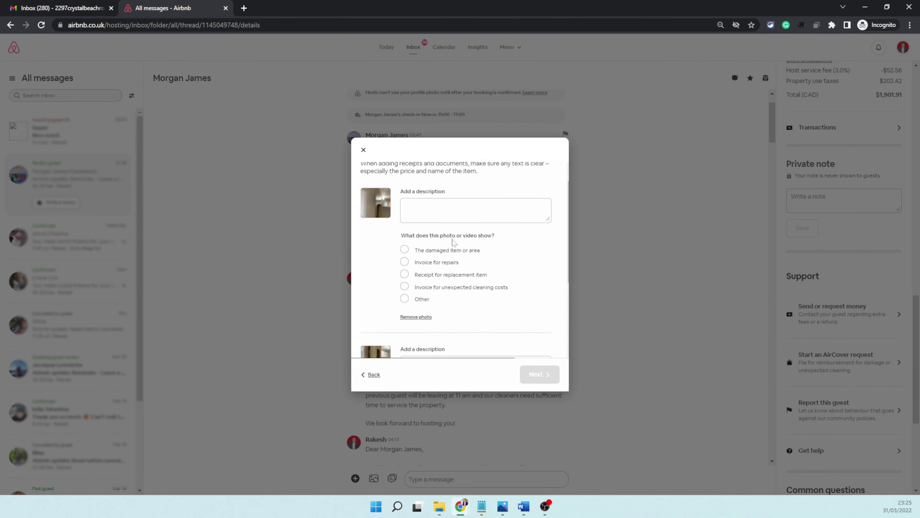
{"action": "scroll", "coordinate": [452, 242], "scroll_direction": "up", "scroll_amount": 3}
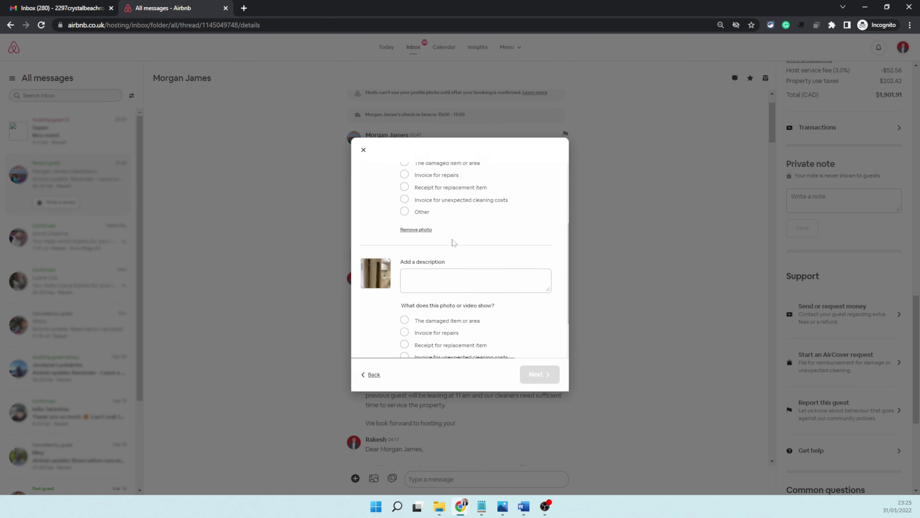
{"action": "scroll", "coordinate": [452, 242], "scroll_direction": "up", "scroll_amount": 2}
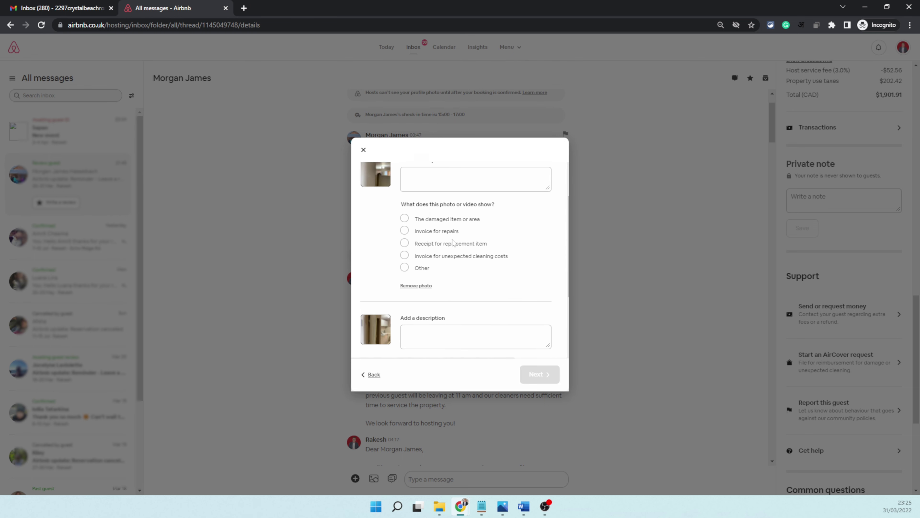
{"action": "left_click", "coordinate": [406, 206]}
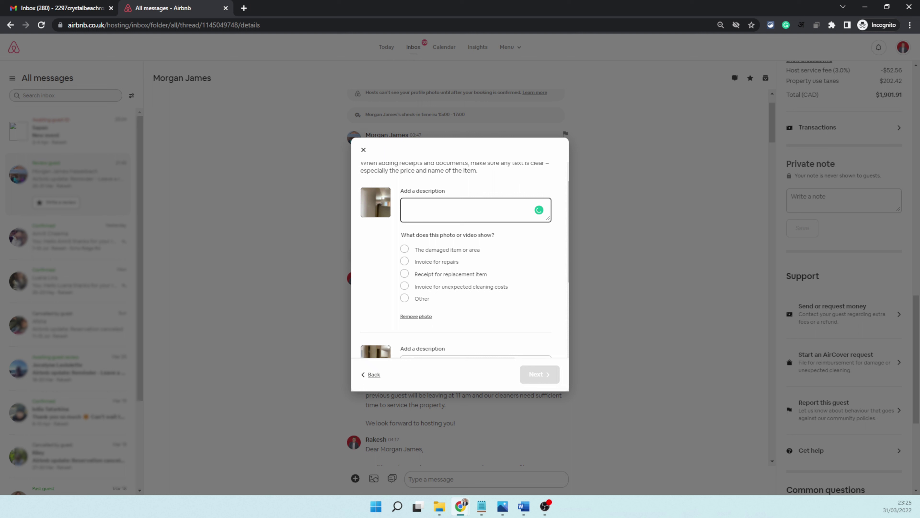
{"action": "type", "text": "Borken door"}
{"action": "scroll", "coordinate": [455, 244], "scroll_direction": "down", "scroll_amount": 1}
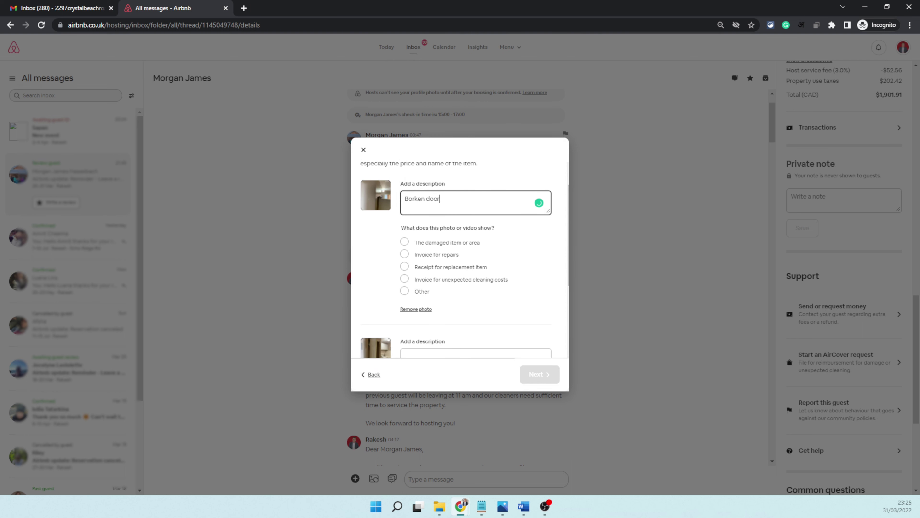
{"action": "left_click", "coordinate": [455, 244]}
{"action": "scroll", "coordinate": [456, 245], "scroll_direction": "down", "scroll_amount": 2}
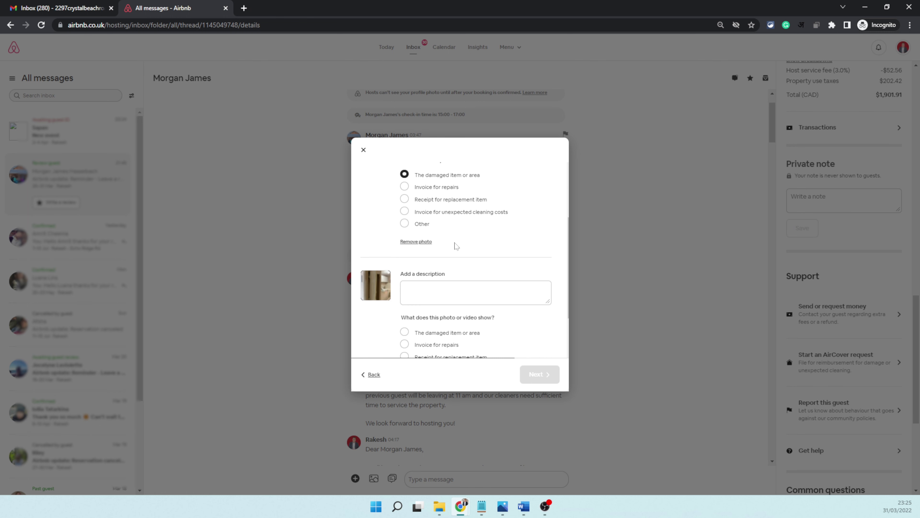
Describe the second photo as 'Broken Door', mark it as the damaged item, and continue.
{"action": "left_click", "coordinate": [452, 282]}
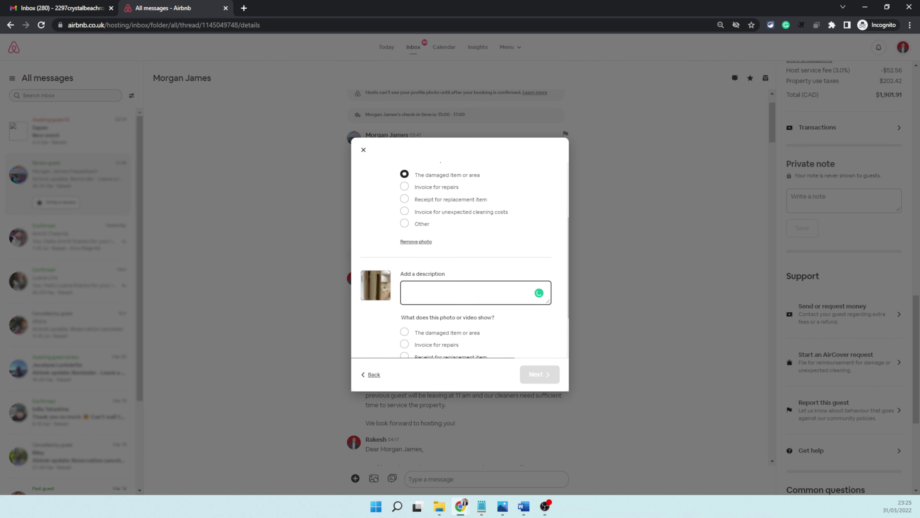
{"action": "type", "text": "Broken Door"}
{"action": "left_click", "coordinate": [446, 333]}
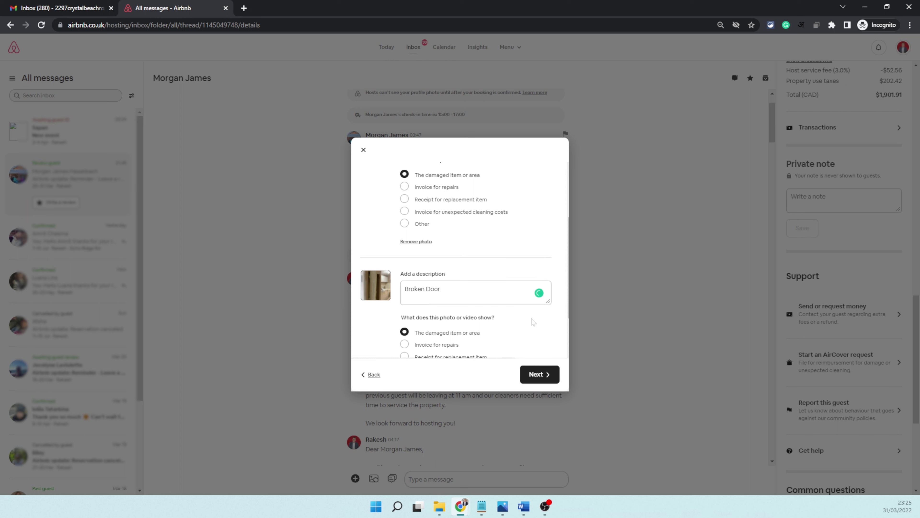
{"action": "scroll", "coordinate": [532, 321], "scroll_direction": "down", "scroll_amount": 3}
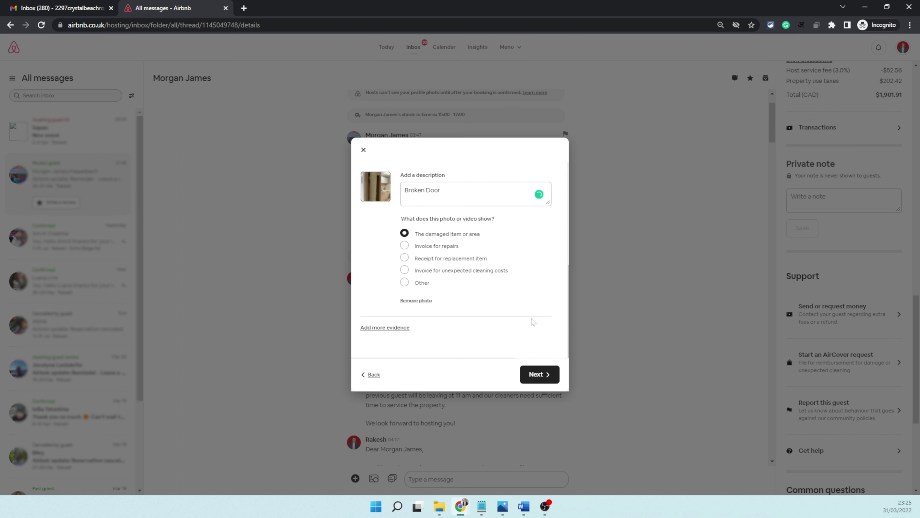
{"action": "left_click", "coordinate": [538, 374]}
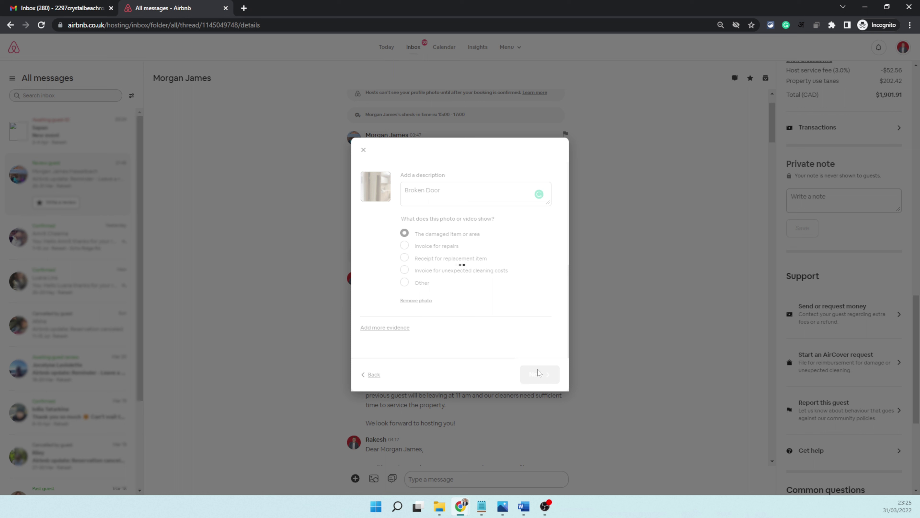
View the broken-door photo unnamed (12).jpg in Windows Photos, then close it.
{"action": "left_click", "coordinate": [439, 506]}
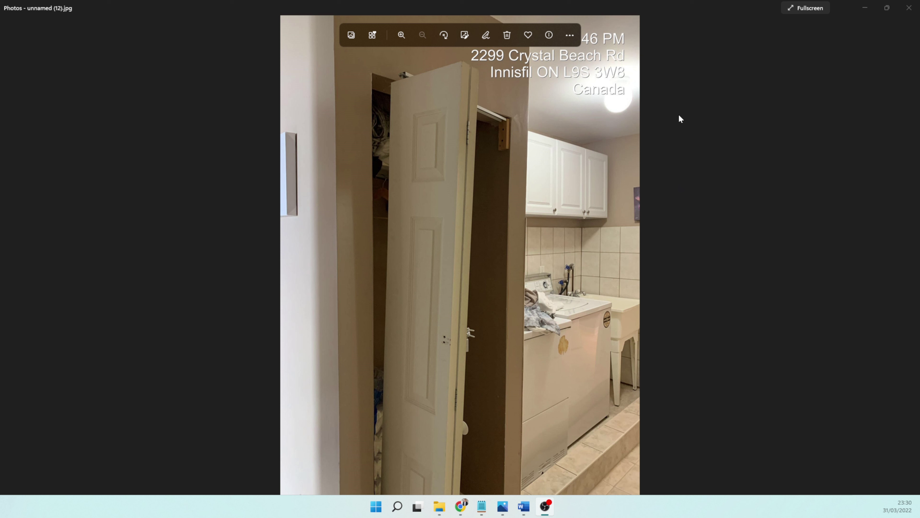
{"action": "left_click", "coordinate": [700, 125]}
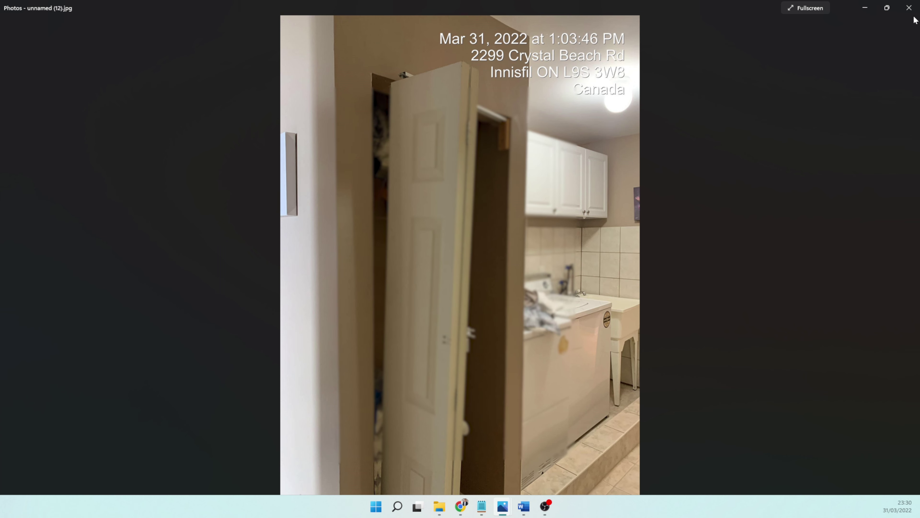
{"action": "left_click", "coordinate": [909, 7]}
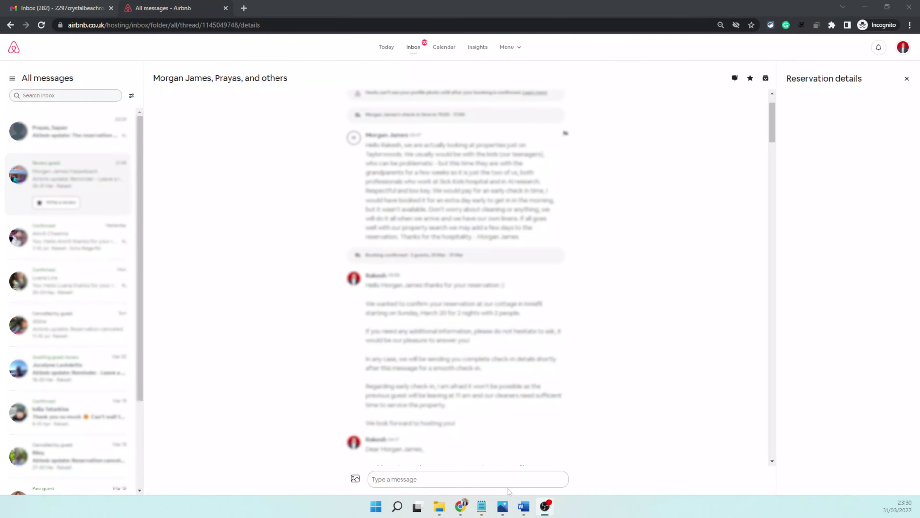
Review the $100 CAD broken-door request with its two photos and submit it.
{"action": "left_click", "coordinate": [463, 507]}
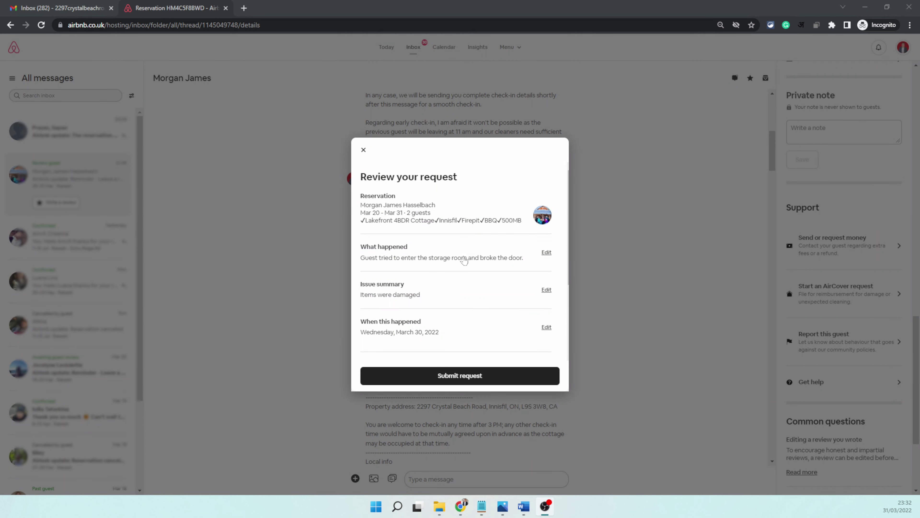
{"action": "scroll", "coordinate": [464, 260], "scroll_direction": "down", "scroll_amount": 2}
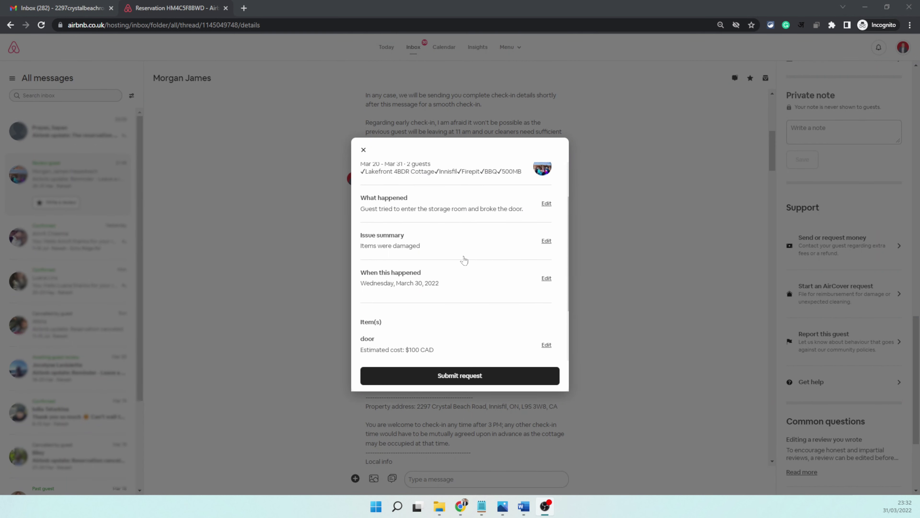
{"action": "scroll", "coordinate": [464, 260], "scroll_direction": "down", "scroll_amount": 3}
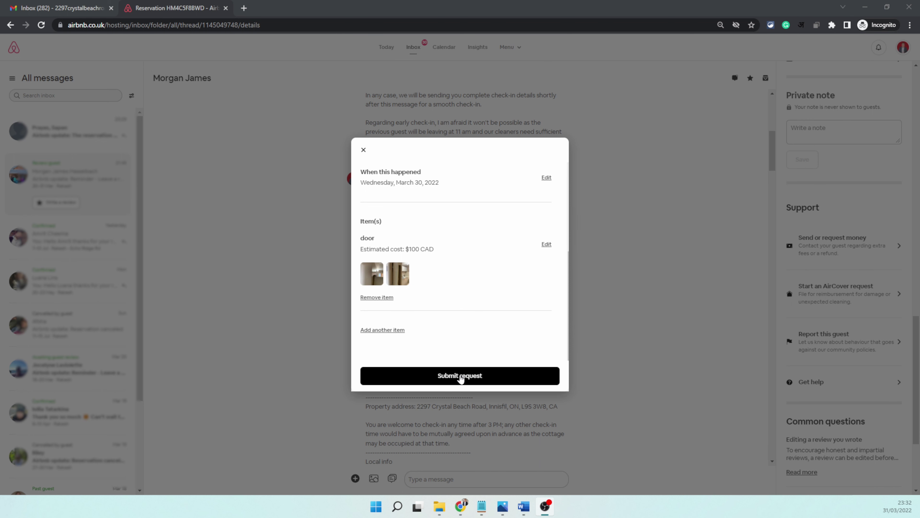
{"action": "left_click", "coordinate": [460, 377]}
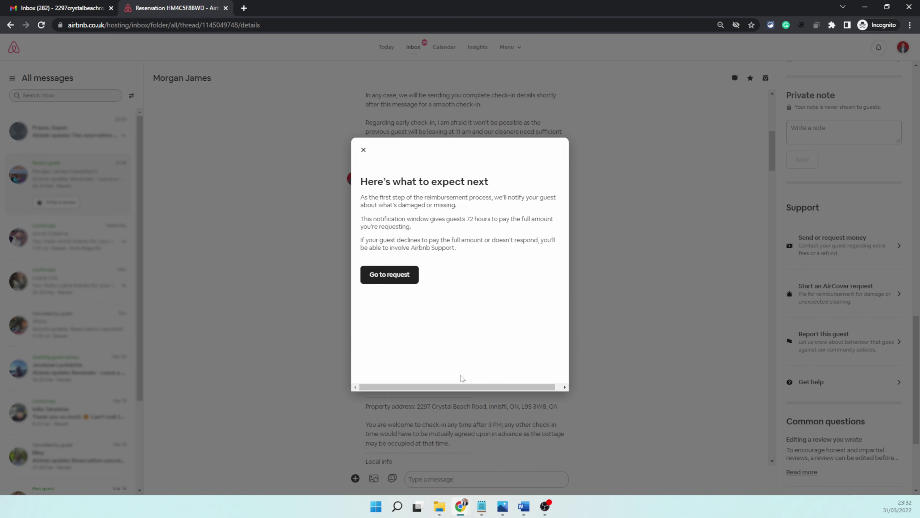
Open the submitted AirCover request and scroll through its details and next steps.
{"action": "left_click", "coordinate": [405, 276]}
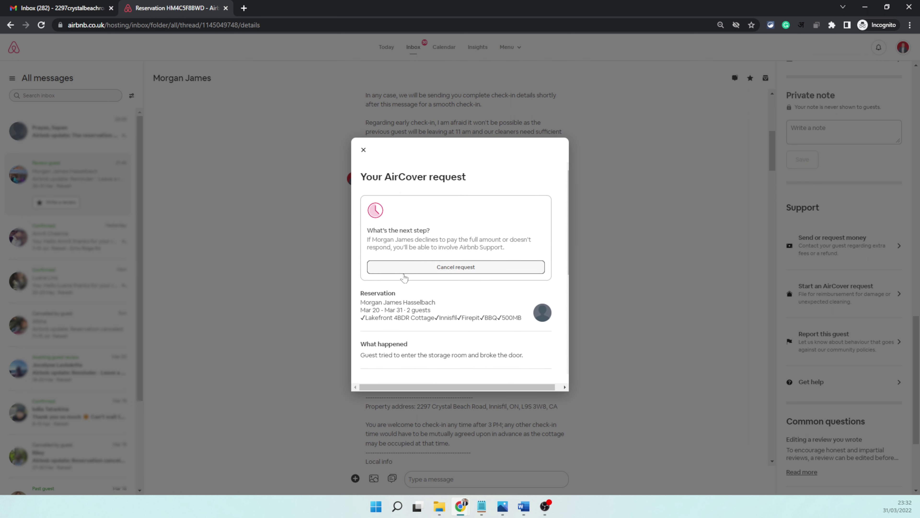
{"action": "scroll", "coordinate": [483, 275], "scroll_direction": "down", "scroll_amount": 5}
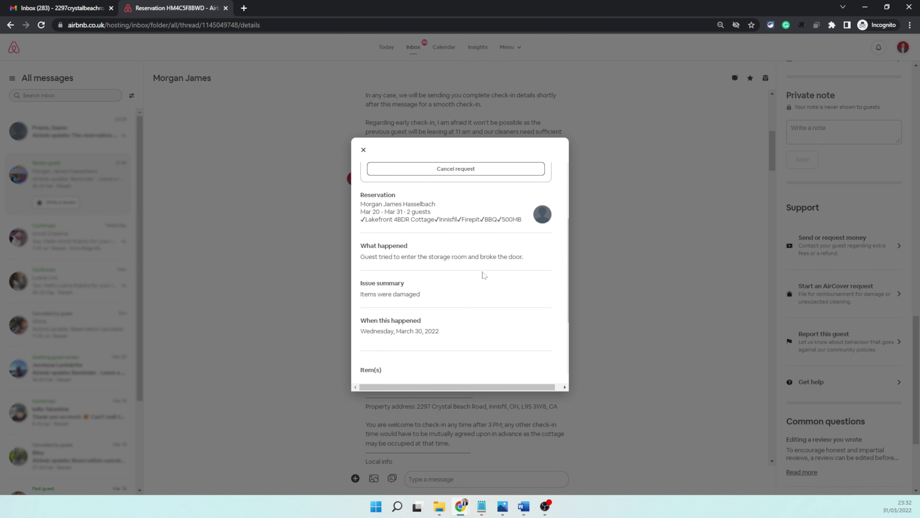
{"action": "scroll", "coordinate": [483, 275], "scroll_direction": "down", "scroll_amount": 1}
{"action": "scroll", "coordinate": [484, 275], "scroll_direction": "up", "scroll_amount": 8}
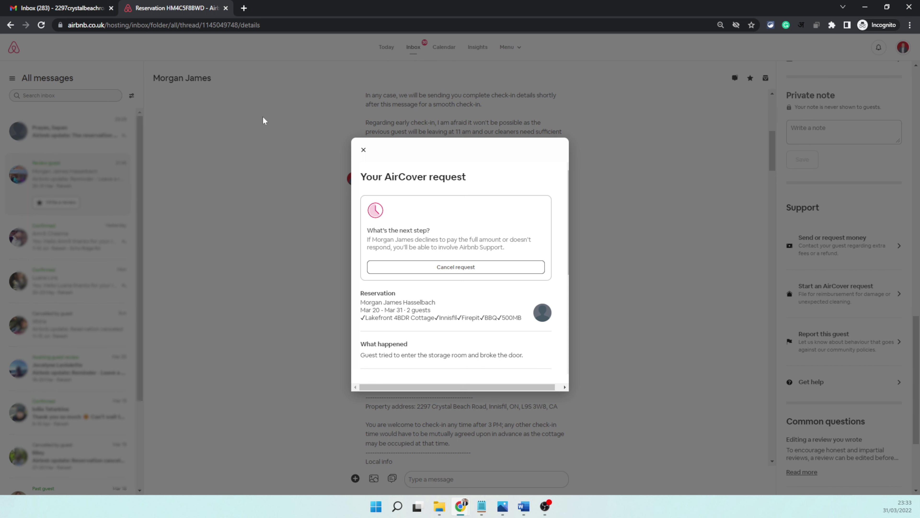
{"action": "scroll", "coordinate": [467, 297], "scroll_direction": "down", "scroll_amount": 5}
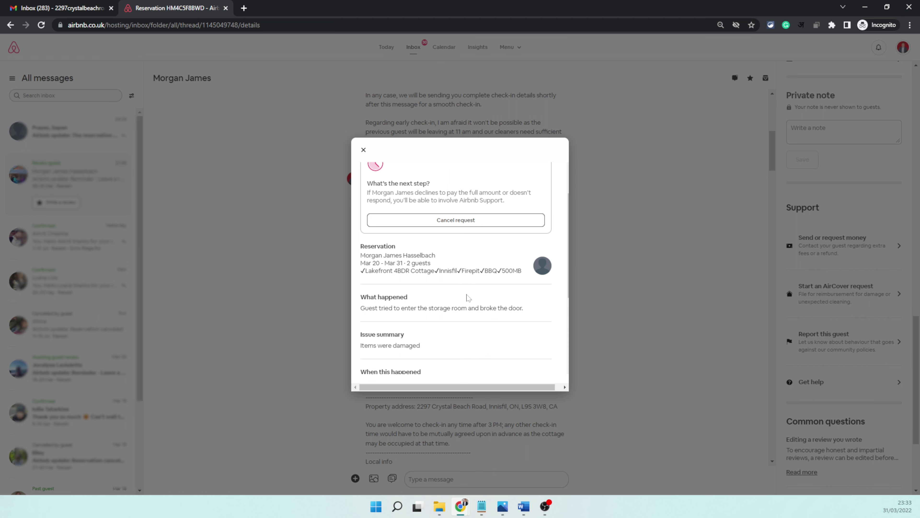
{"action": "scroll", "coordinate": [468, 297], "scroll_direction": "up", "scroll_amount": 5}
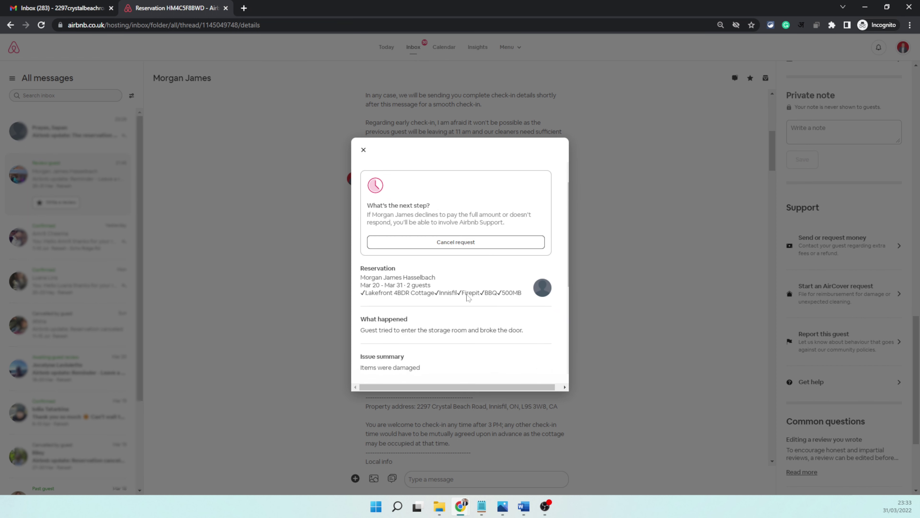
Close the AirCover request details and load airbnb.com/resolutions in a new browser tab.
{"action": "left_click", "coordinate": [363, 149]}
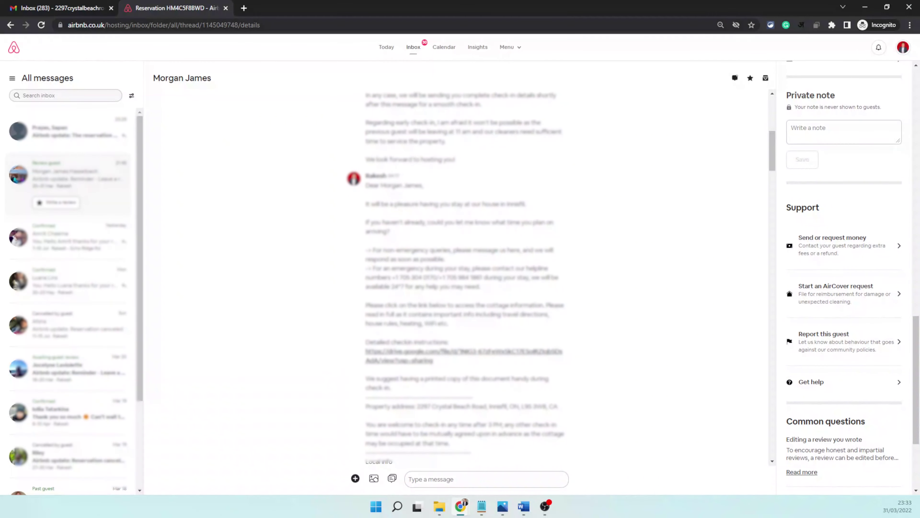
{"action": "left_click", "coordinate": [250, 25]}
{"action": "left_click", "coordinate": [243, 8]}
{"action": "type", "text": "airbnb.com"}
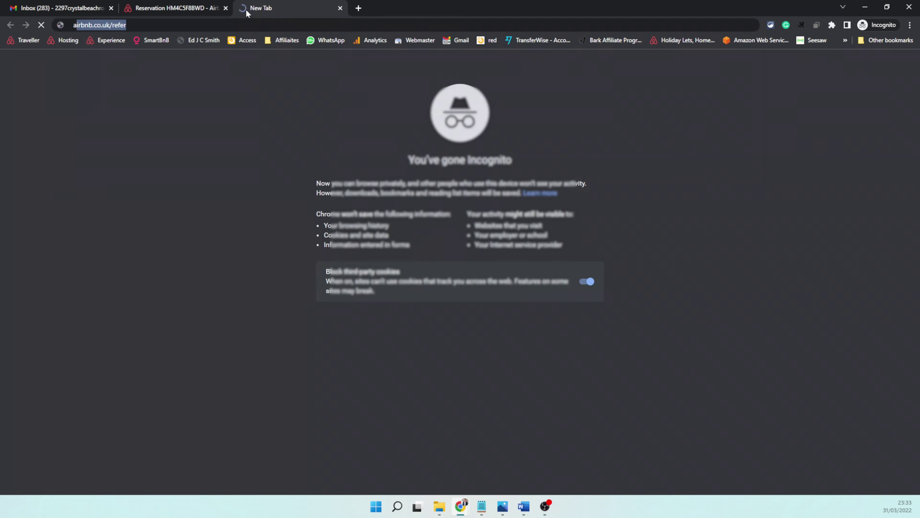
{"action": "type", "text": "/reso"}
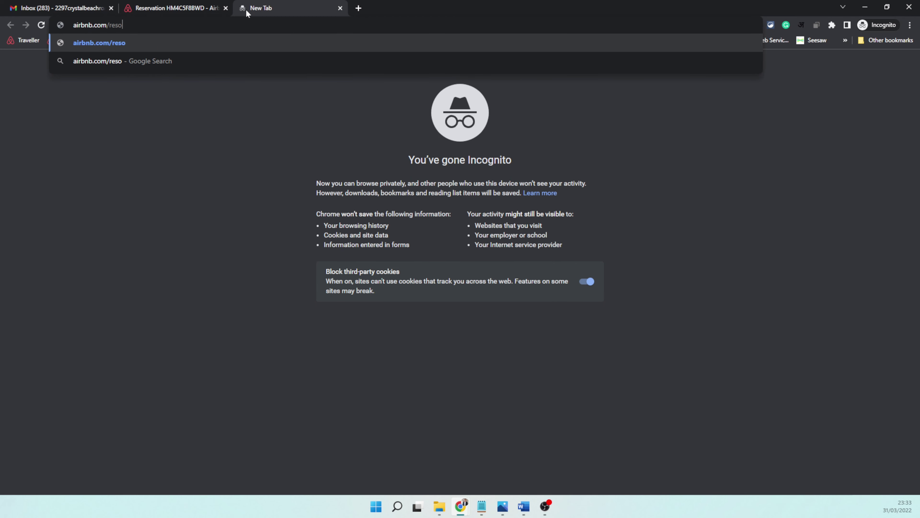
{"action": "type", "text": "lutions"}
{"action": "key", "text": "Return"}
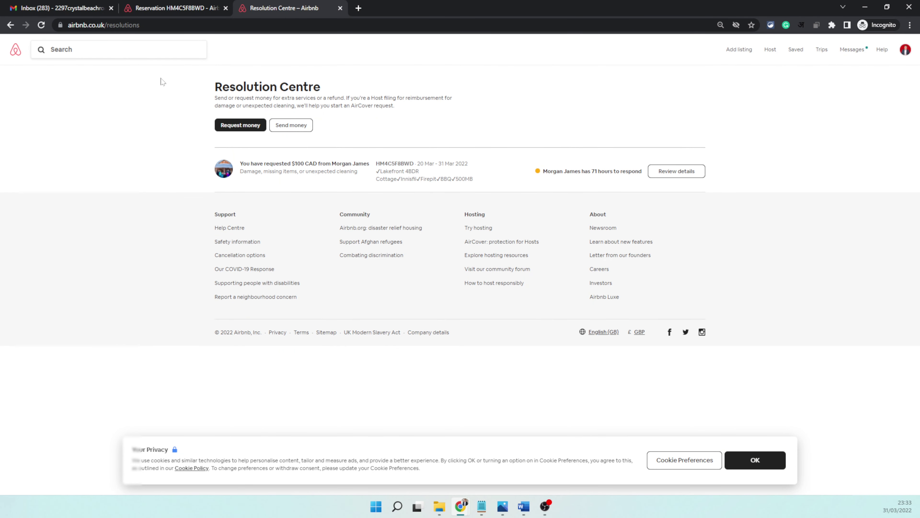
{"action": "key", "text": "ctrl+l"}
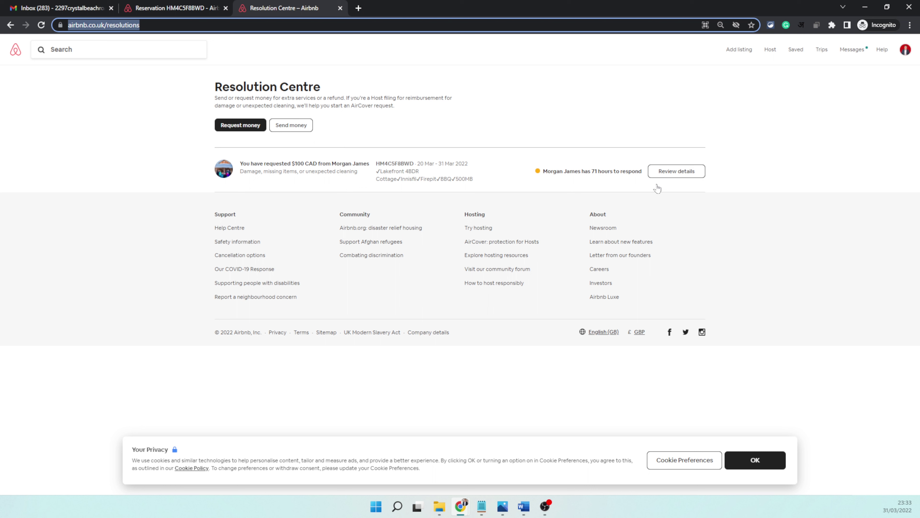
Check the $100 CAD damage request's details, then close them while awaiting the guest.
{"action": "left_click", "coordinate": [671, 175]}
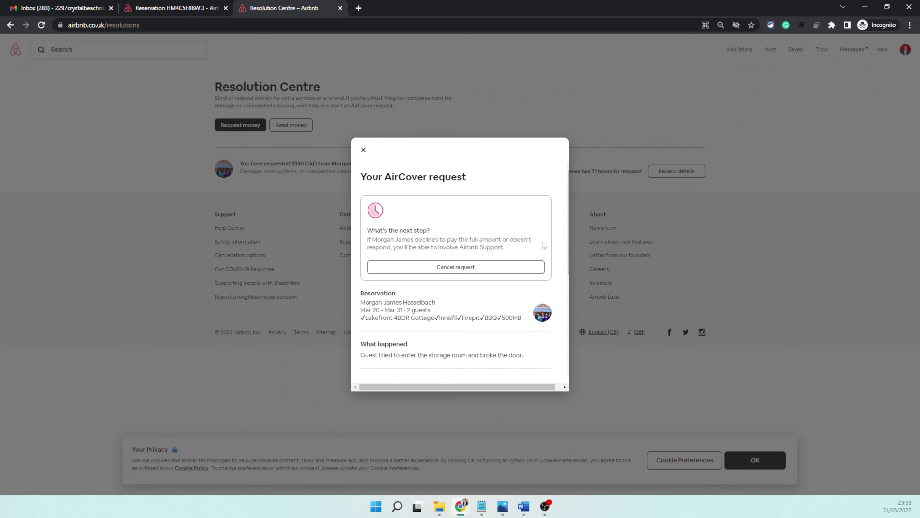
{"action": "left_click", "coordinate": [364, 151]}
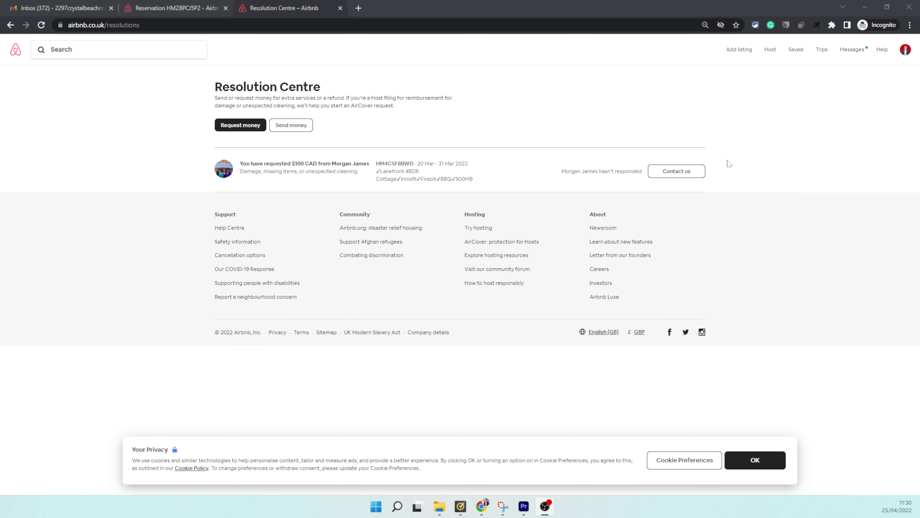
Involve Airbnb Support with the note 'Guest broke the storage room door' and accept the terms.
{"action": "left_click", "coordinate": [667, 177]}
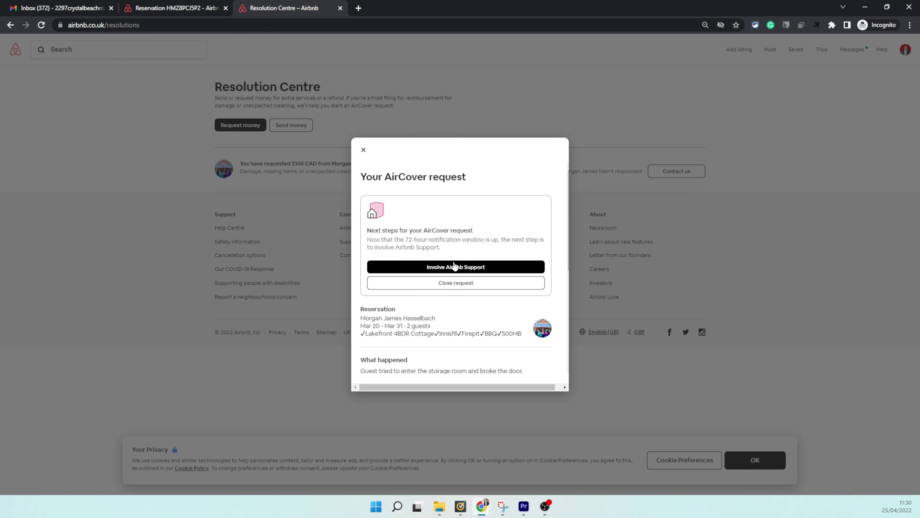
{"action": "left_click", "coordinate": [414, 268]}
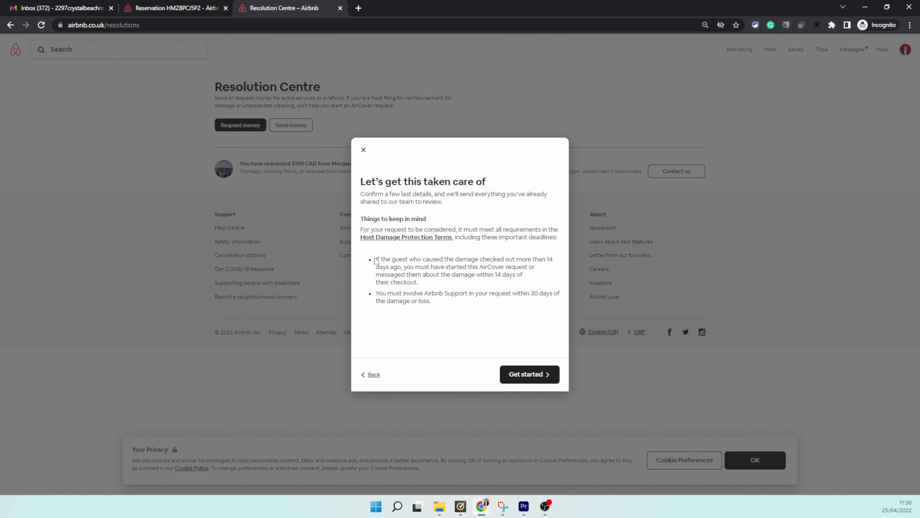
{"action": "left_click", "coordinate": [531, 380]}
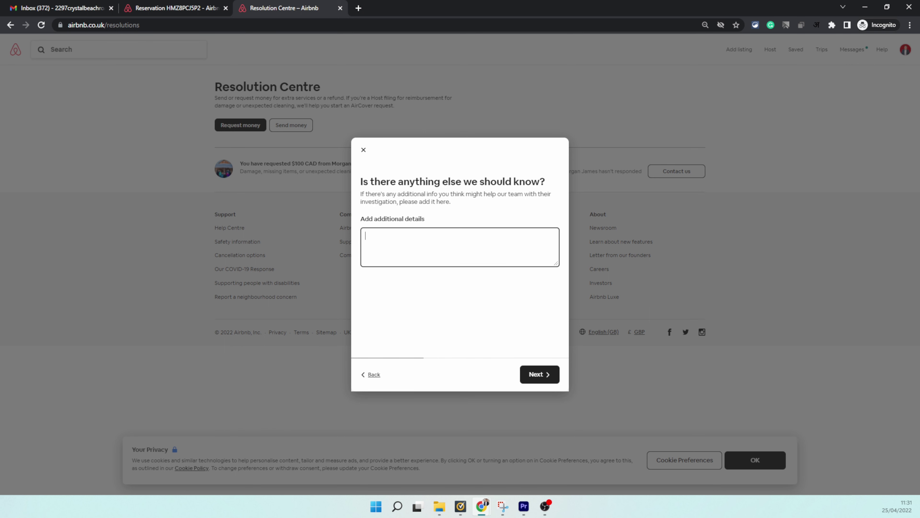
{"action": "type", "text": "Guest broke the storage room door"}
{"action": "left_click", "coordinate": [539, 374]}
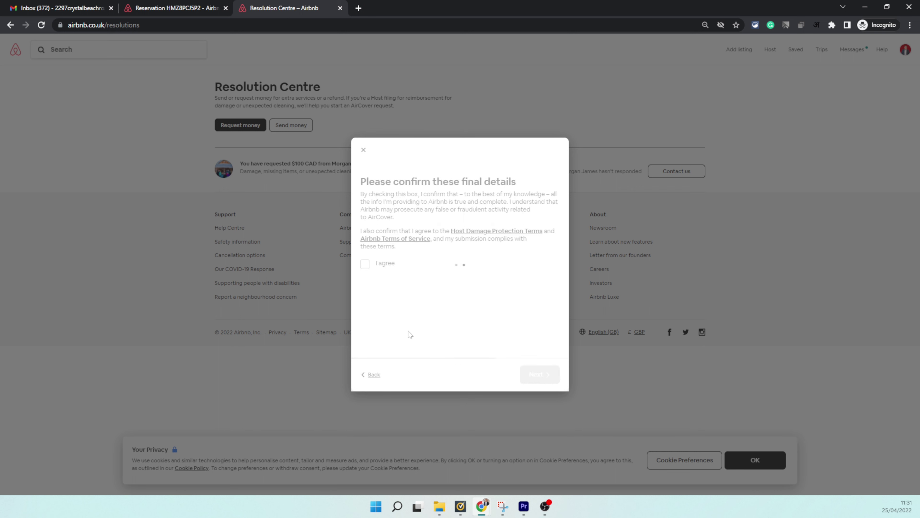
{"action": "left_click", "coordinate": [365, 263]}
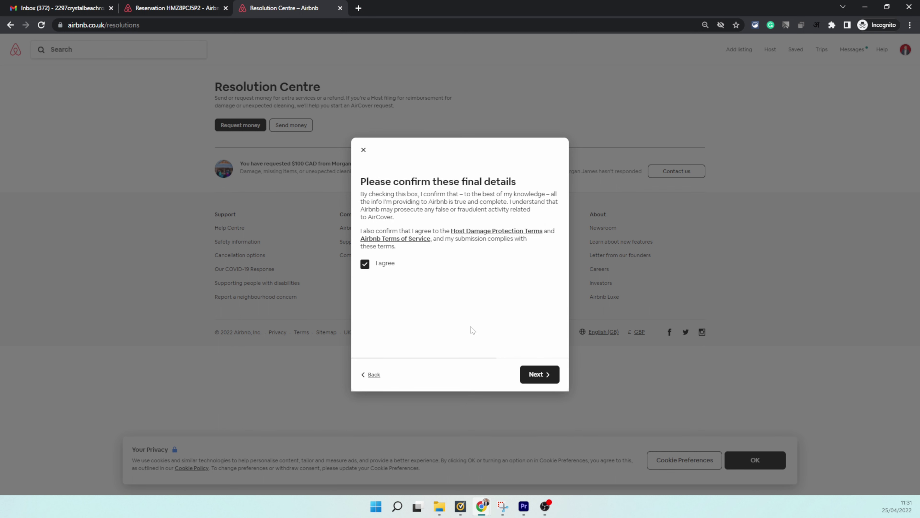
{"action": "left_click", "coordinate": [533, 375]}
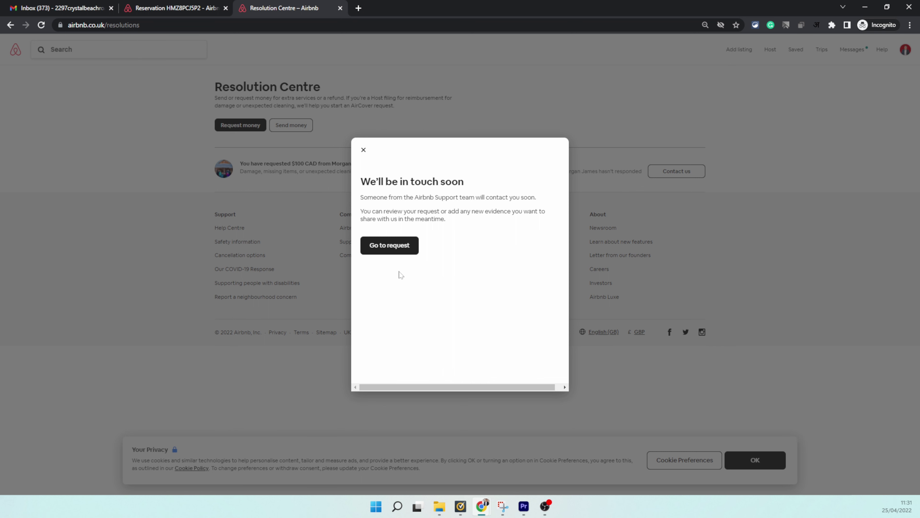
Go from the confirmation to the escalated $100 CAD damage request.
{"action": "left_click", "coordinate": [397, 250]}
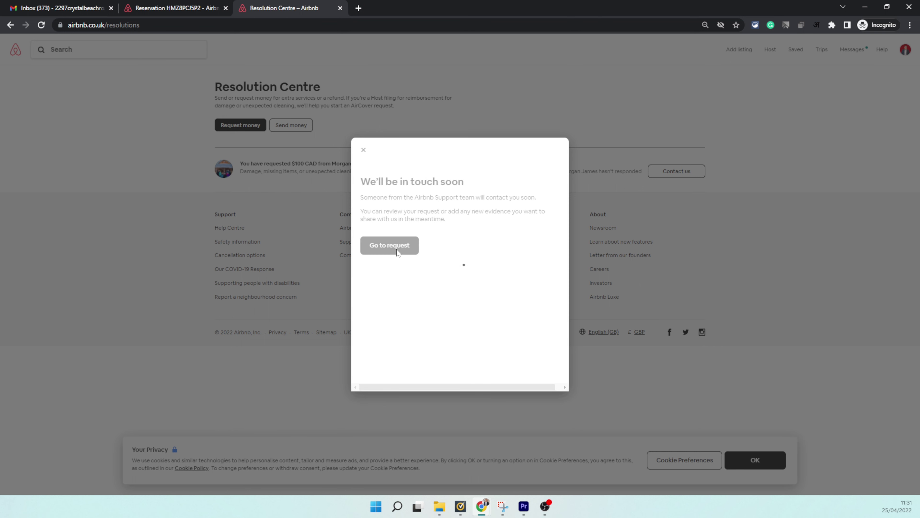